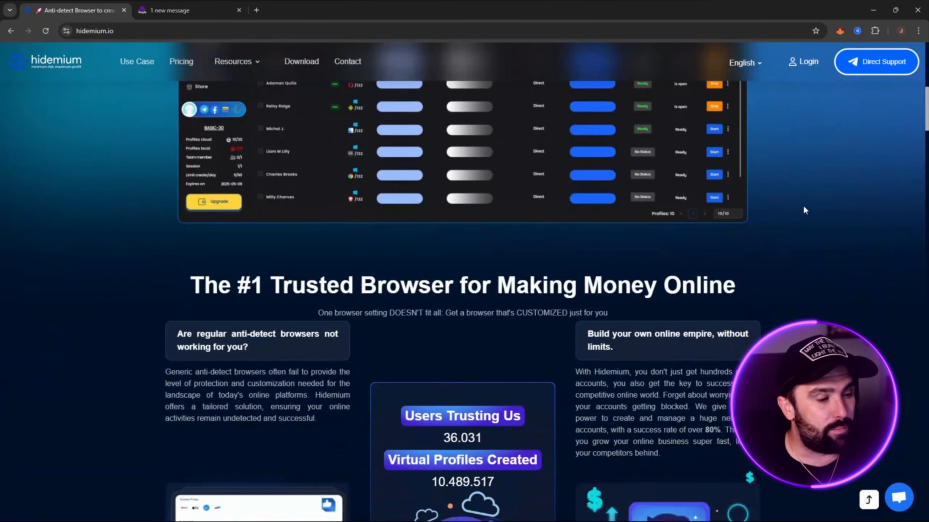
- Look through the Hidemium home page, covering its user statistics, LinkedIn automation demo and automation features
{"action": "scroll", "coordinate": [804, 205], "scroll_direction": "down", "scroll_amount": 4}
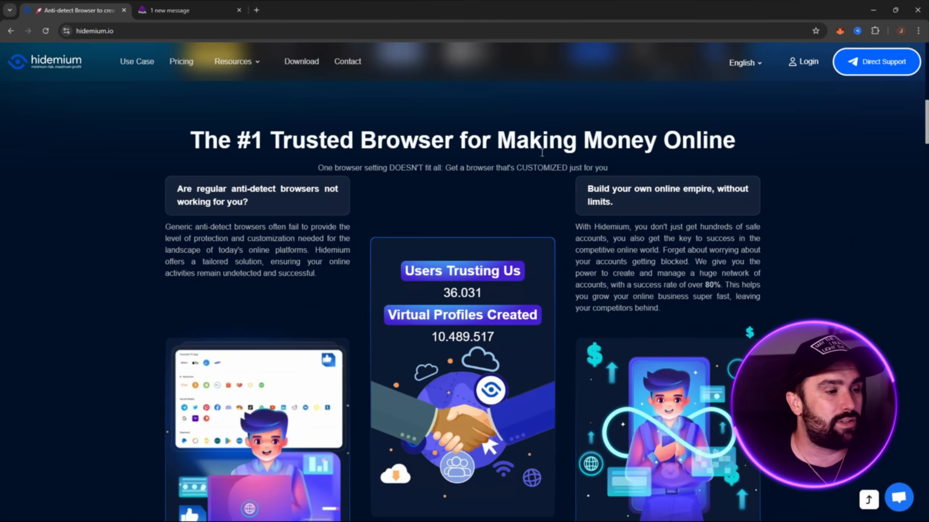
{"action": "scroll", "coordinate": [833, 180], "scroll_direction": "down", "scroll_amount": 3}
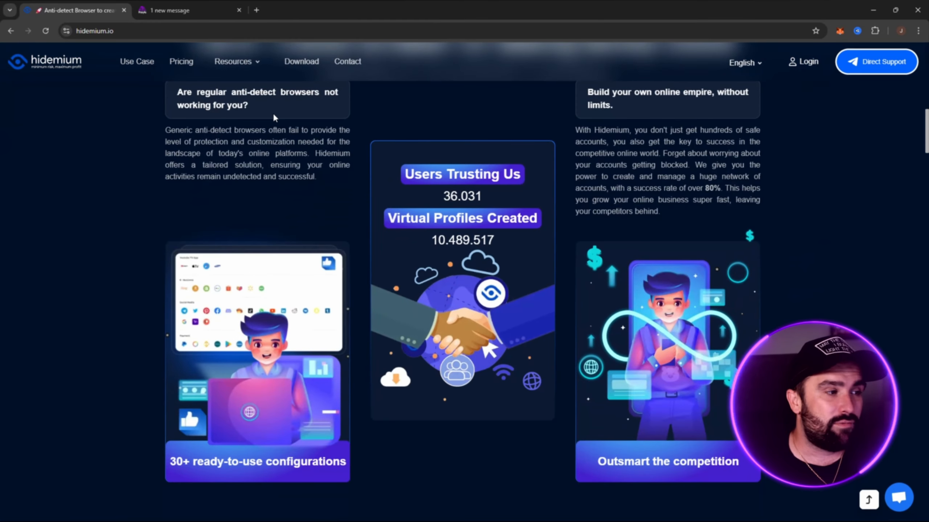
{"action": "scroll", "coordinate": [539, 255], "scroll_direction": "down", "scroll_amount": 5}
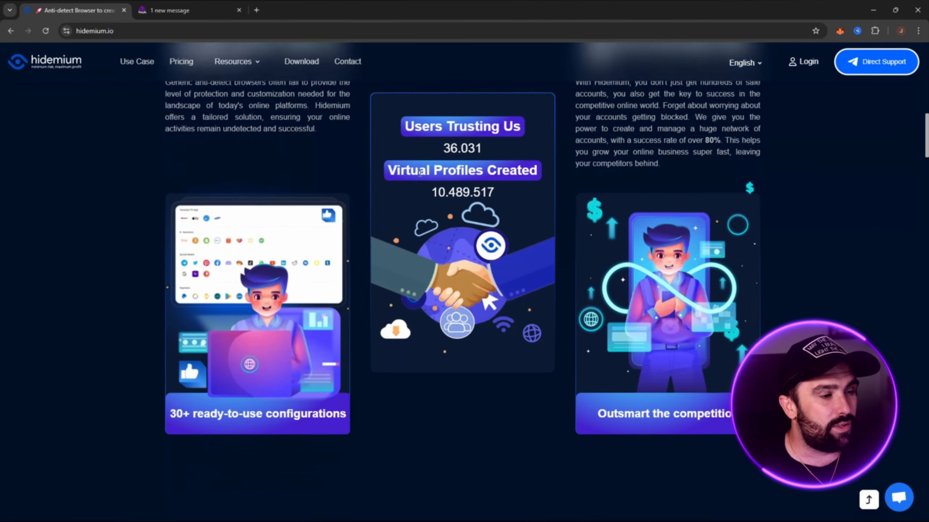
{"action": "scroll", "coordinate": [471, 197], "scroll_direction": "up", "scroll_amount": 5}
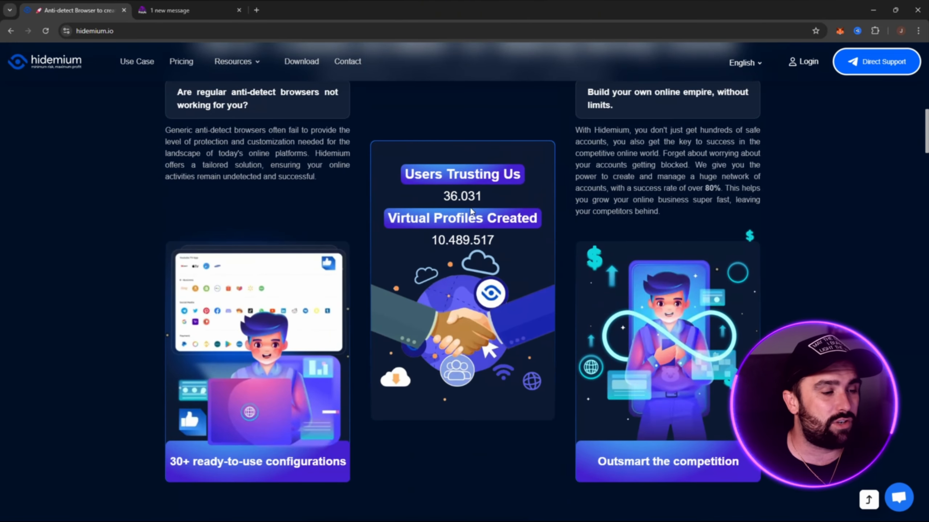
{"action": "scroll", "coordinate": [827, 197], "scroll_direction": "down", "scroll_amount": 10}
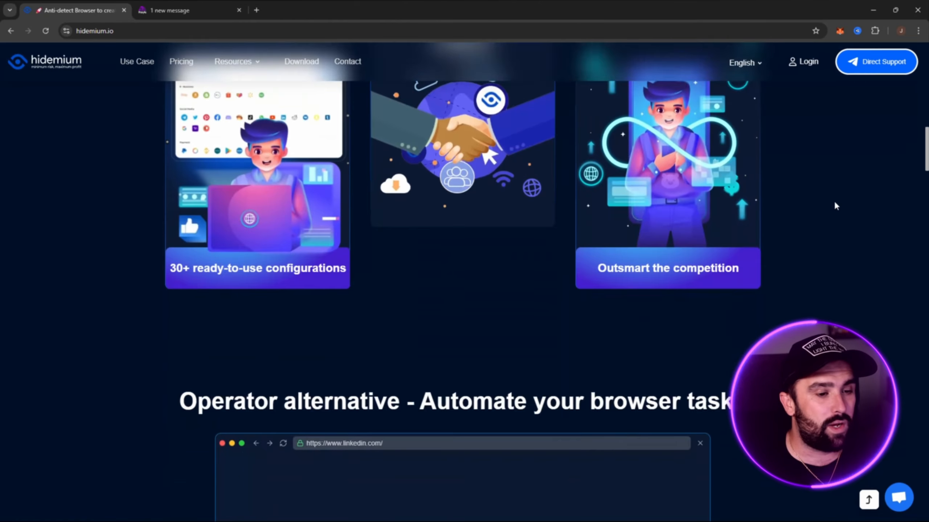
{"action": "scroll", "coordinate": [834, 206], "scroll_direction": "down", "scroll_amount": 10}
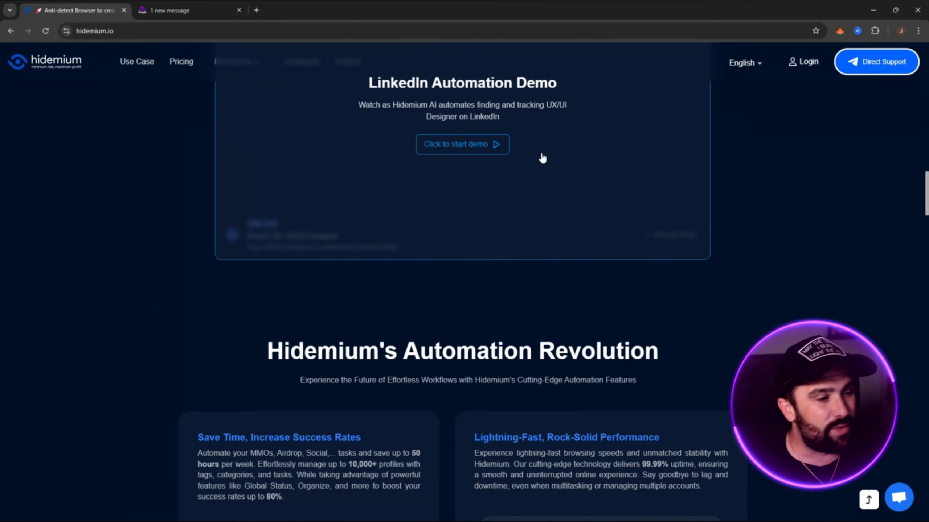
{"action": "scroll", "coordinate": [817, 161], "scroll_direction": "down", "scroll_amount": 5}
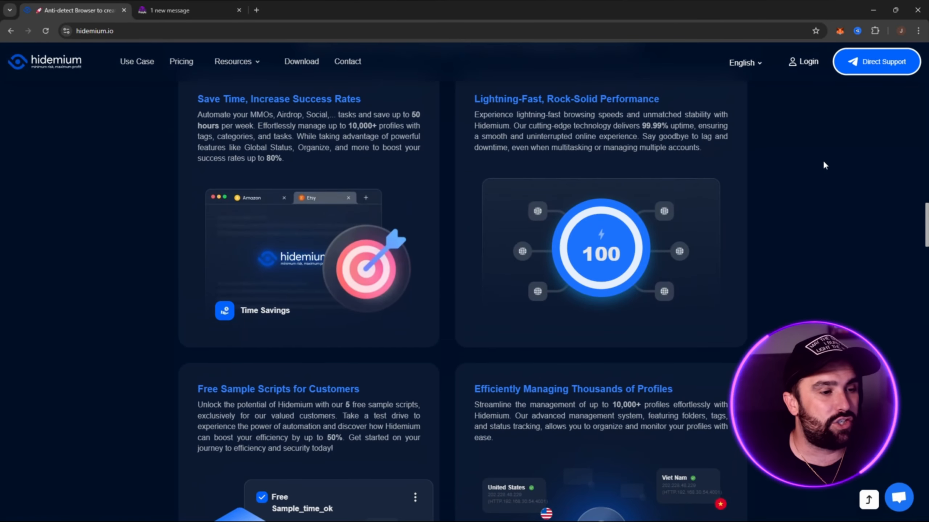
{"action": "scroll", "coordinate": [824, 164], "scroll_direction": "up", "scroll_amount": 1}
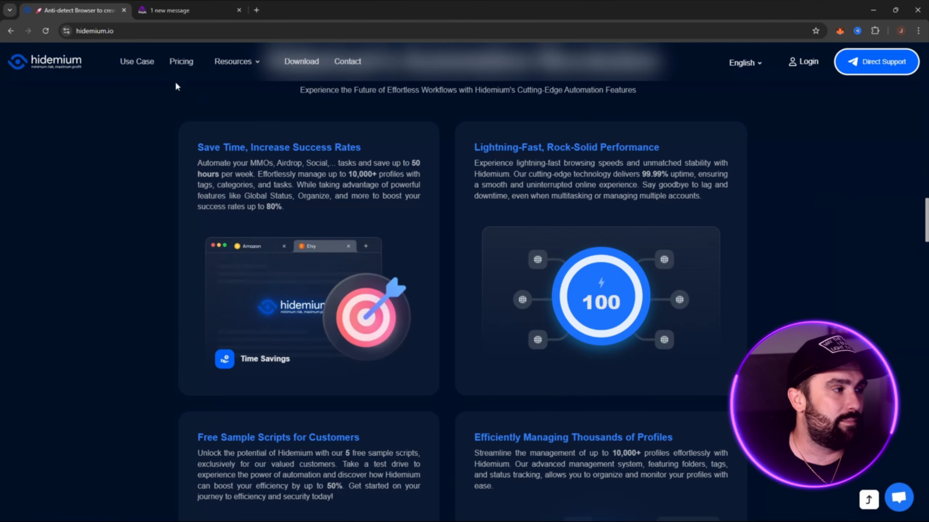
- Switch to the Proxy4u site and examine its residential, datacenter and mobile proxy plans and pricing
{"action": "left_click", "coordinate": [184, 11]}
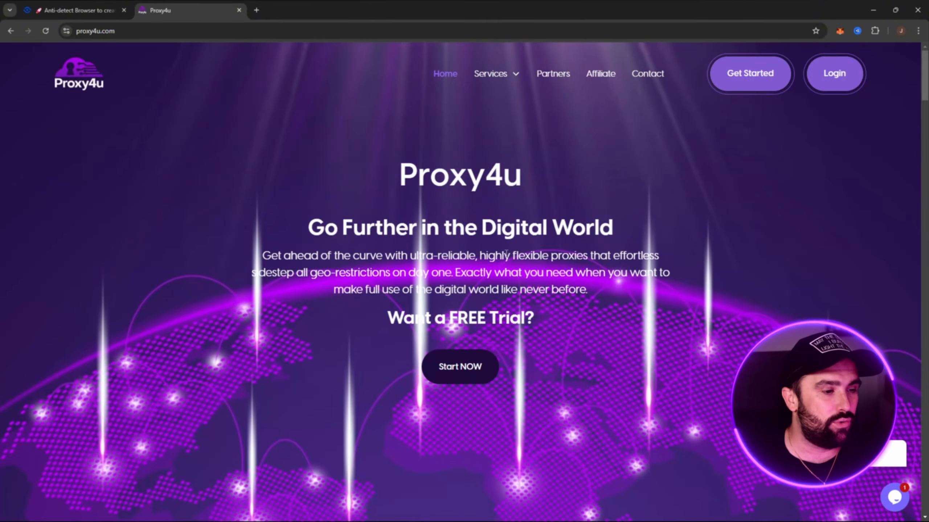
{"action": "scroll", "coordinate": [764, 227], "scroll_direction": "down", "scroll_amount": 10}
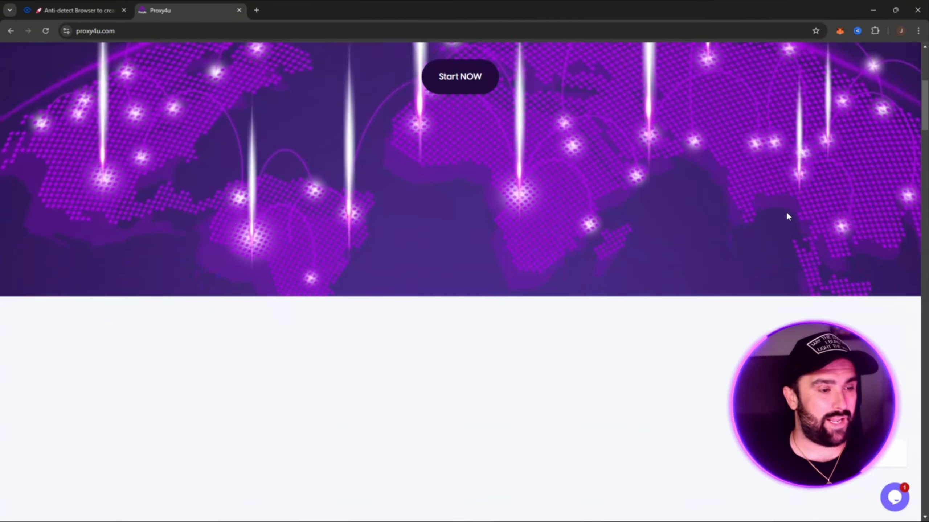
{"action": "scroll", "coordinate": [768, 207], "scroll_direction": "down", "scroll_amount": 3}
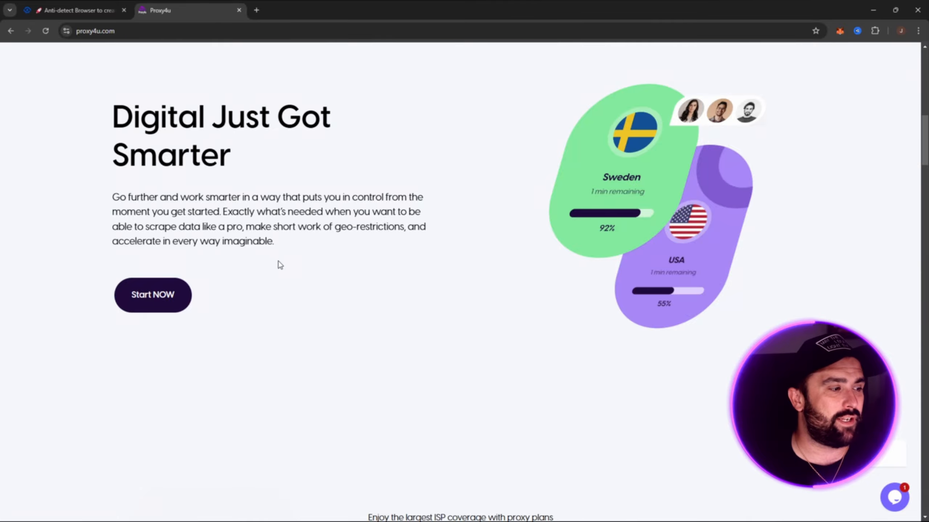
{"action": "scroll", "coordinate": [738, 215], "scroll_direction": "down", "scroll_amount": 5}
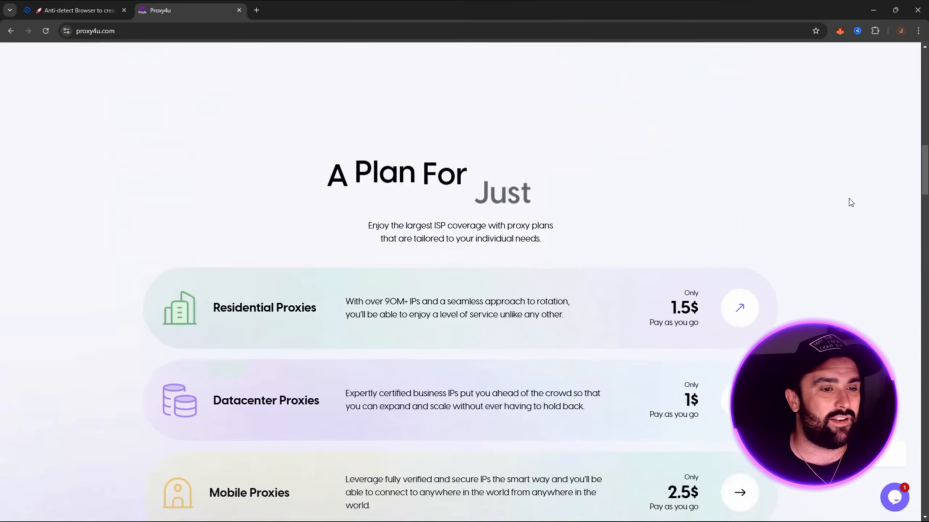
{"action": "scroll", "coordinate": [852, 201], "scroll_direction": "down", "scroll_amount": 1}
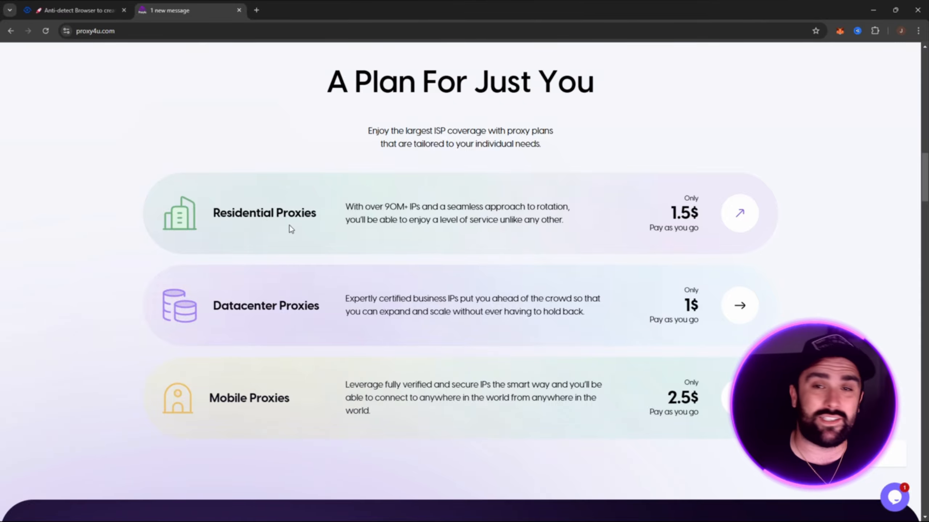
{"action": "scroll", "coordinate": [278, 314], "scroll_direction": "down", "scroll_amount": 5}
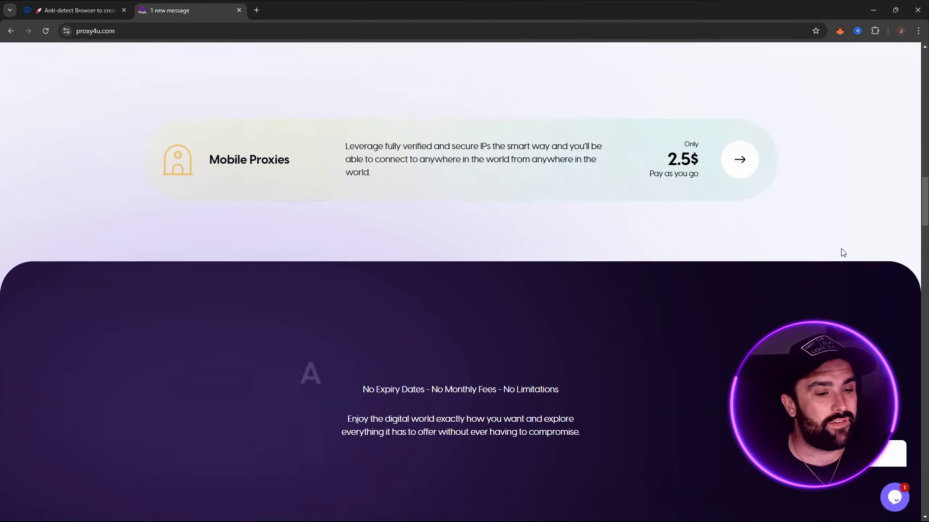
{"action": "scroll", "coordinate": [844, 235], "scroll_direction": "down", "scroll_amount": 3}
{"action": "scroll", "coordinate": [846, 240], "scroll_direction": "down", "scroll_amount": 5}
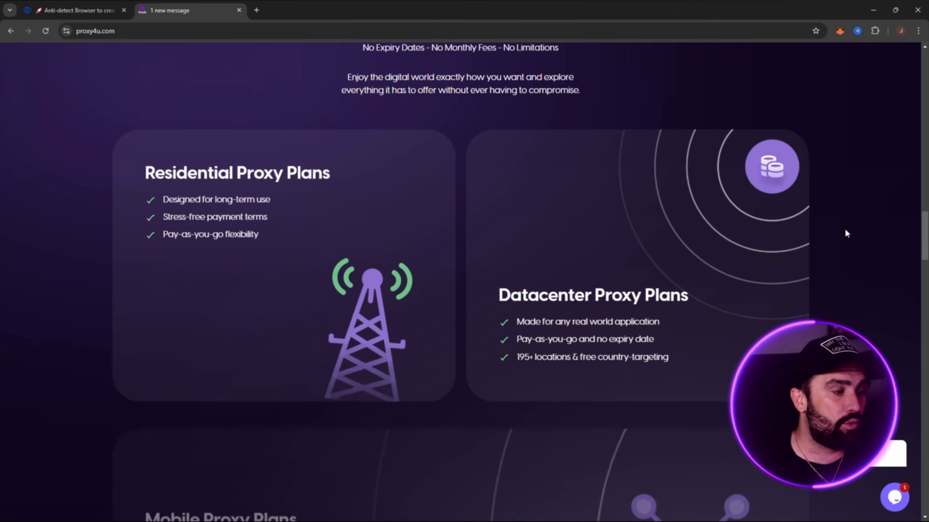
{"action": "scroll", "coordinate": [847, 236], "scroll_direction": "down", "scroll_amount": 1}
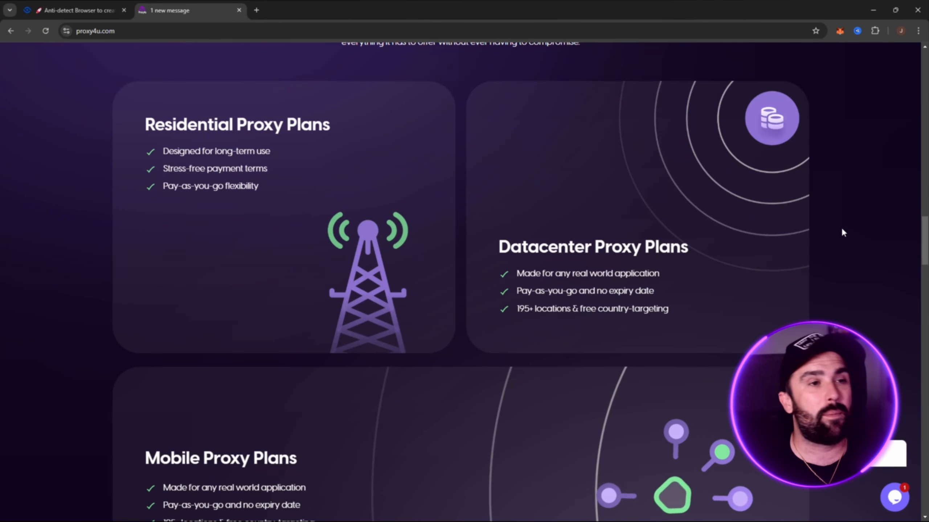
{"action": "scroll", "coordinate": [842, 232], "scroll_direction": "down", "scroll_amount": 6}
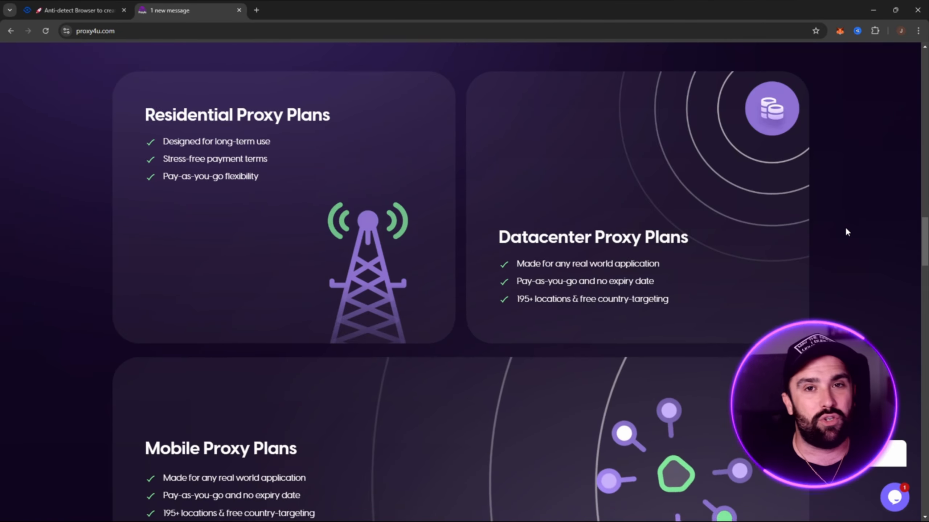
{"action": "scroll", "coordinate": [844, 215], "scroll_direction": "down", "scroll_amount": 9}
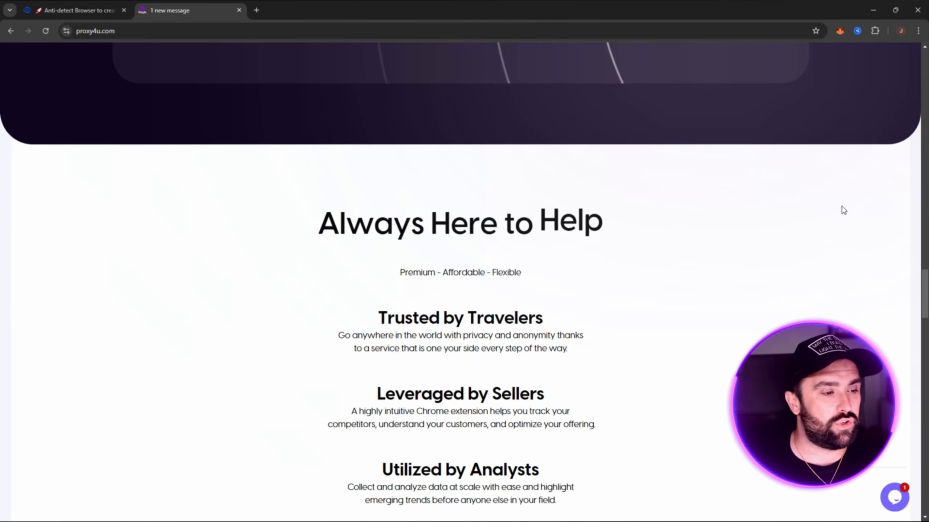
- Read the Proxy4u "Always Here to Help" customer groups and the Trustpilot, REVIEWS.io and Product Hunt ratings
{"action": "left_click_drag", "start_coordinate": [386, 122], "coordinate": [576, 130]}
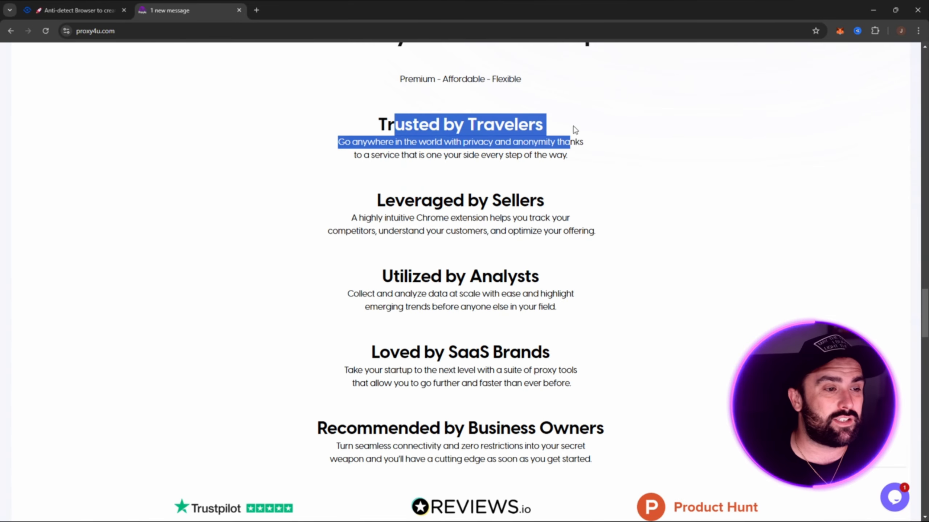
{"action": "left_click", "coordinate": [456, 206]}
{"action": "scroll", "coordinate": [694, 203], "scroll_direction": "down", "scroll_amount": 2}
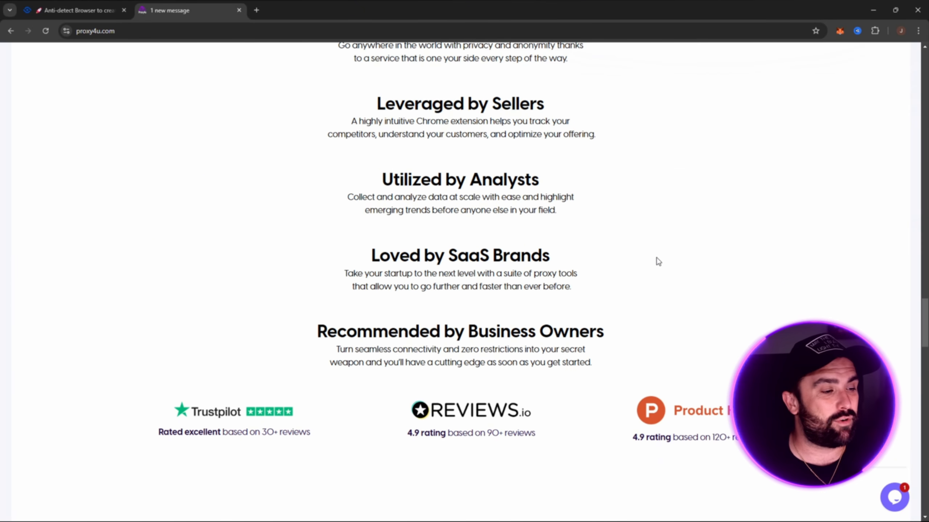
{"action": "scroll", "coordinate": [654, 264], "scroll_direction": "down", "scroll_amount": 2}
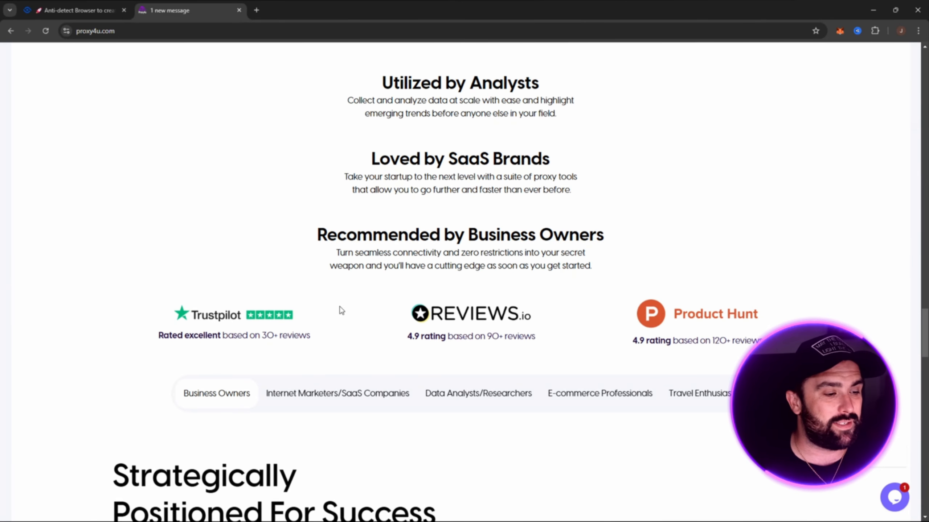
{"action": "scroll", "coordinate": [238, 316], "scroll_direction": "down", "scroll_amount": 1}
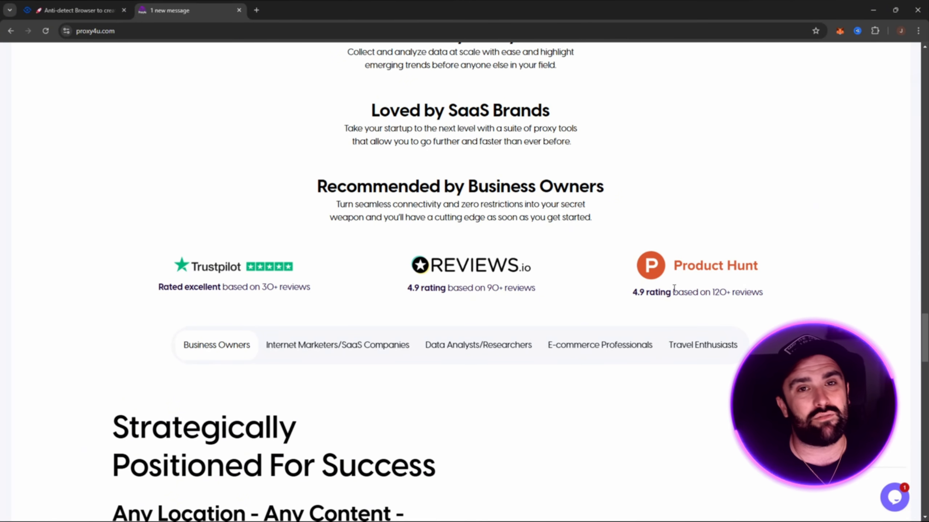
{"action": "scroll", "coordinate": [798, 258], "scroll_direction": "down", "scroll_amount": 5}
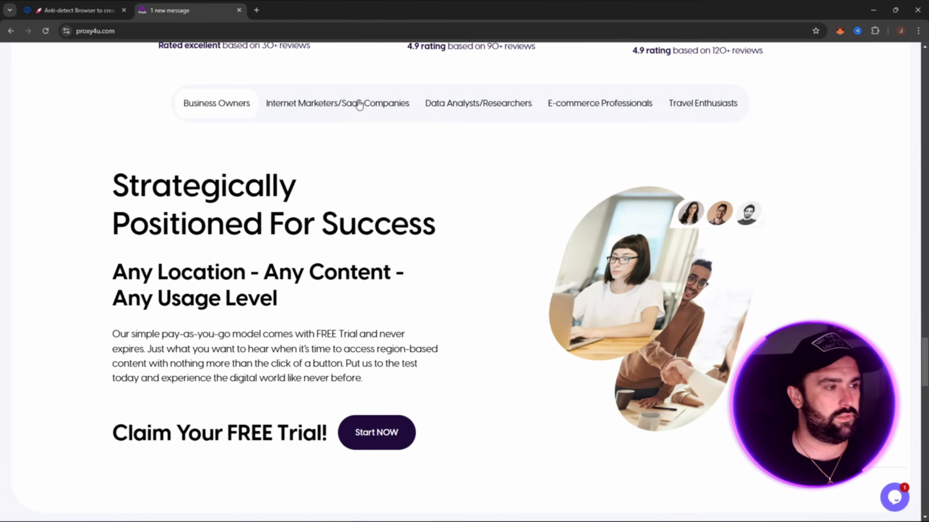
- View the audience descriptions from internet marketers to travel enthusiasts, and return to the one for business owners
{"action": "left_click", "coordinate": [327, 107]}
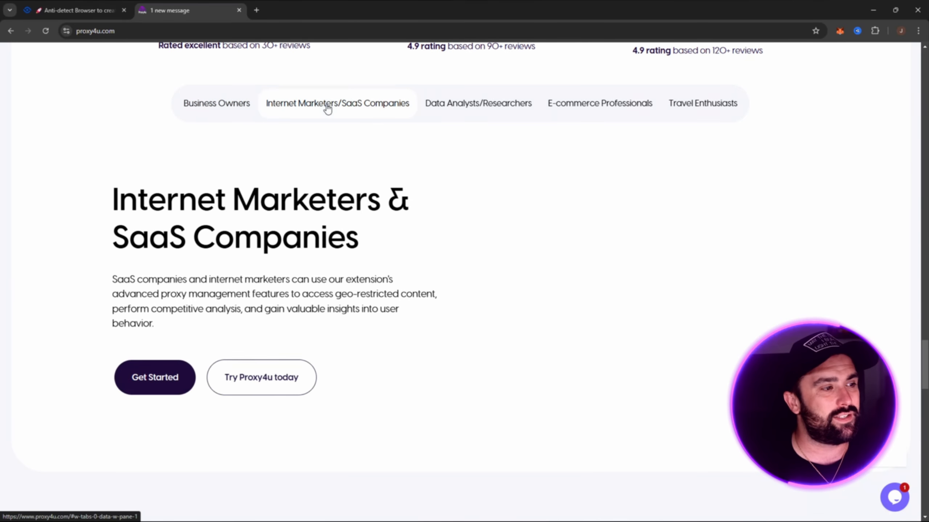
{"action": "left_click", "coordinate": [478, 110]}
{"action": "left_click", "coordinate": [567, 114]}
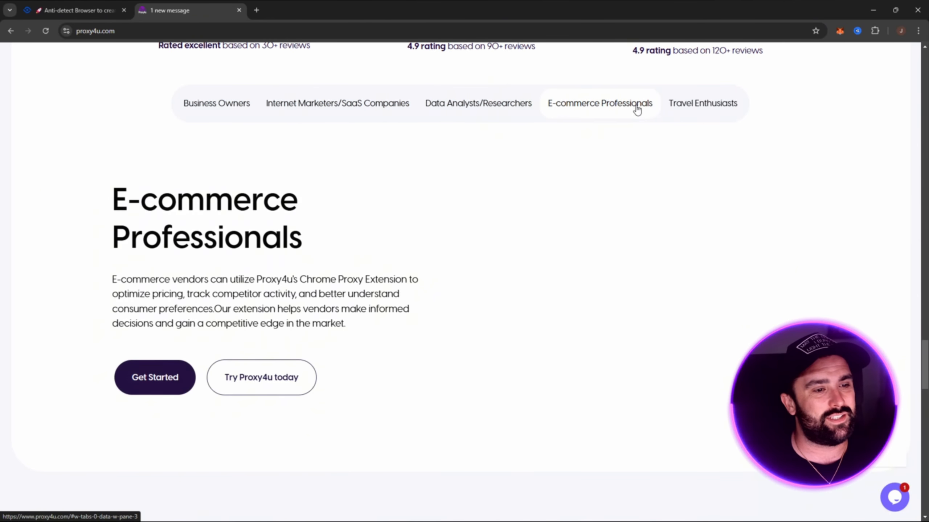
{"action": "left_click", "coordinate": [711, 106]}
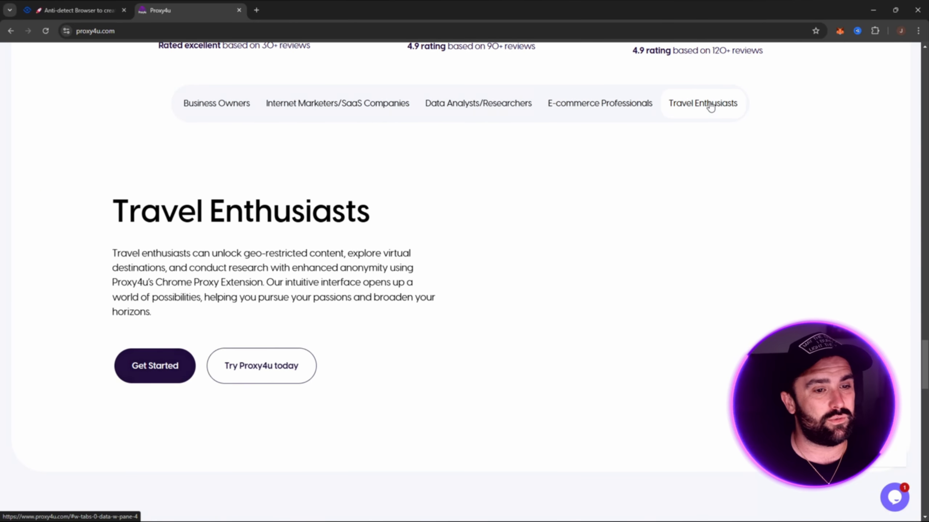
{"action": "left_click", "coordinate": [224, 112]}
{"action": "scroll", "coordinate": [263, 258], "scroll_direction": "down", "scroll_amount": 3}
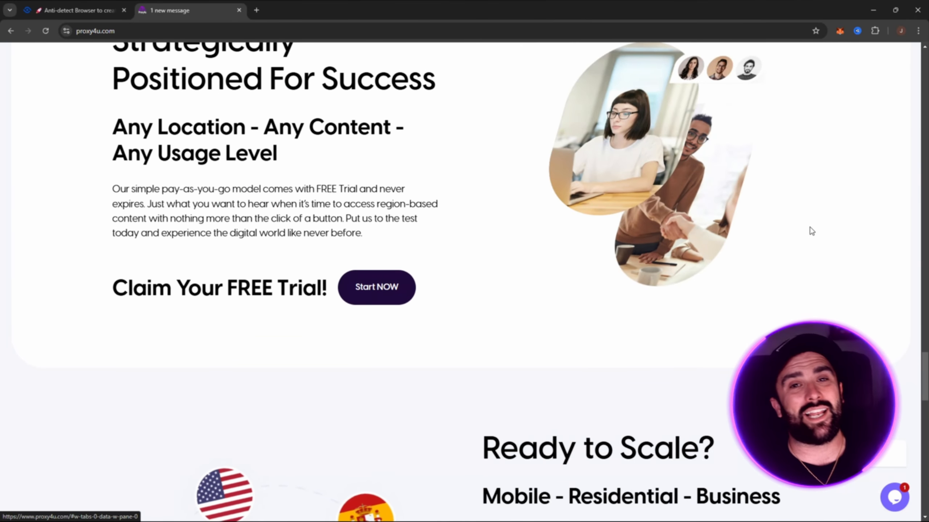
{"action": "scroll", "coordinate": [831, 216], "scroll_direction": "down", "scroll_amount": 6}
{"action": "scroll", "coordinate": [831, 217], "scroll_direction": "up", "scroll_amount": 8}
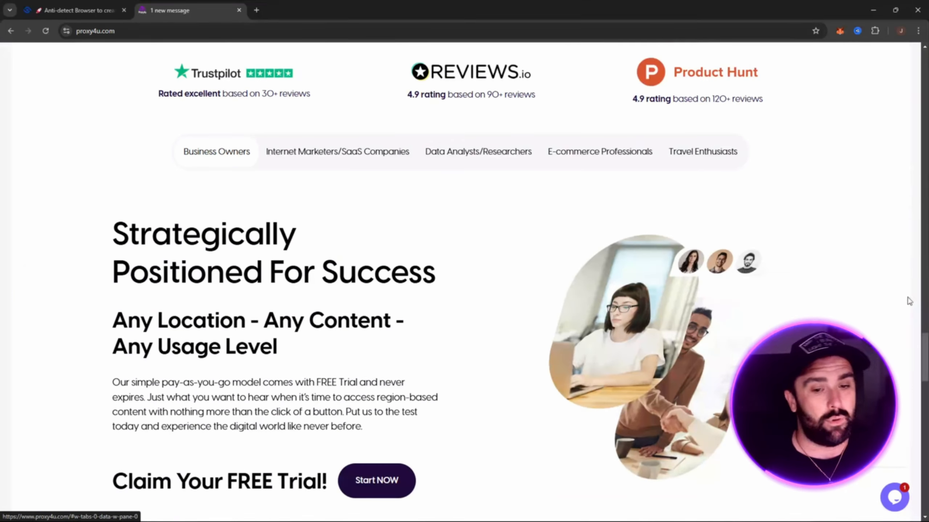
- Sign in to the Proxy4u account with the prefilled credentials and open the Residential Proxy plan
{"action": "left_click_drag", "start_coordinate": [925, 358], "coordinate": [907, 39]}
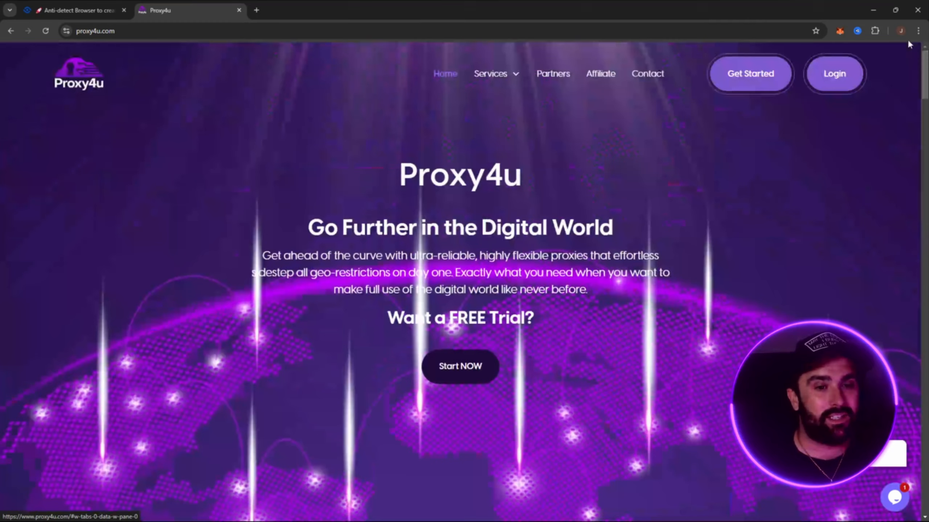
{"action": "left_click", "coordinate": [833, 73]}
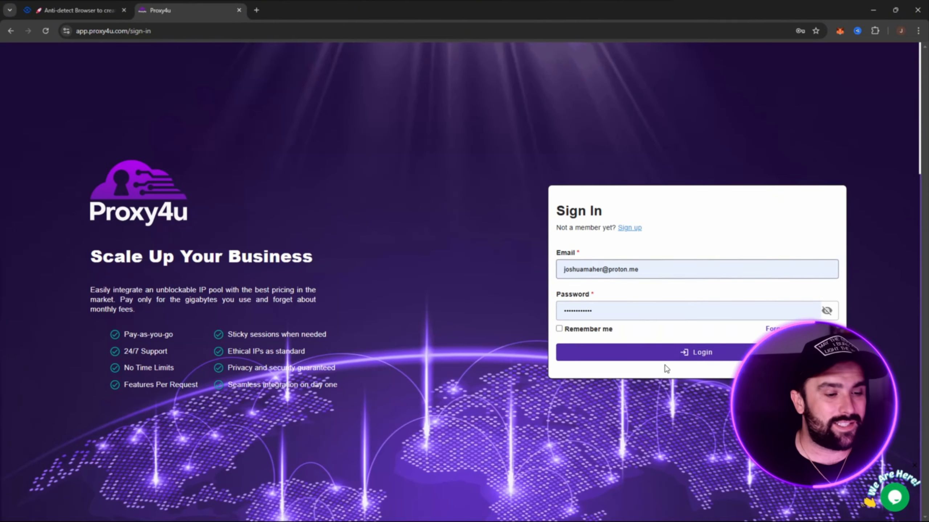
{"action": "left_click", "coordinate": [700, 358]}
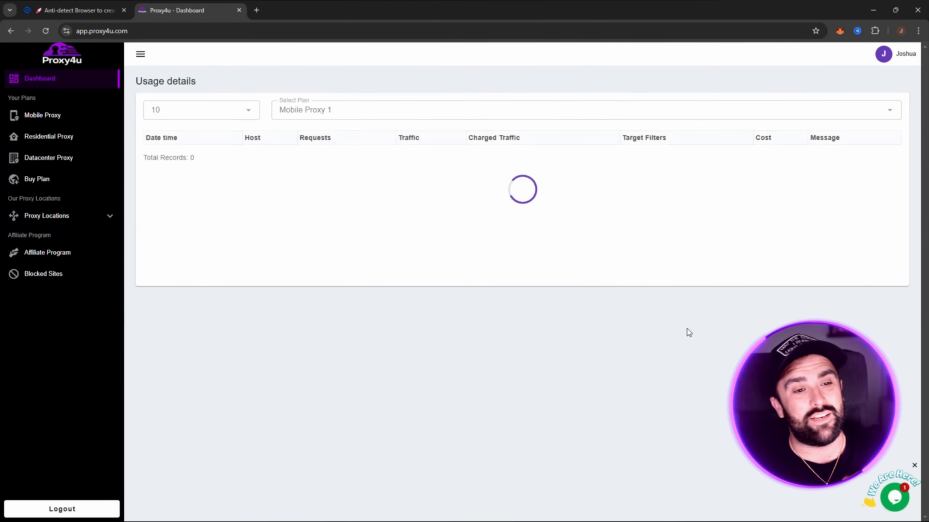
{"action": "left_click", "coordinate": [73, 141]}
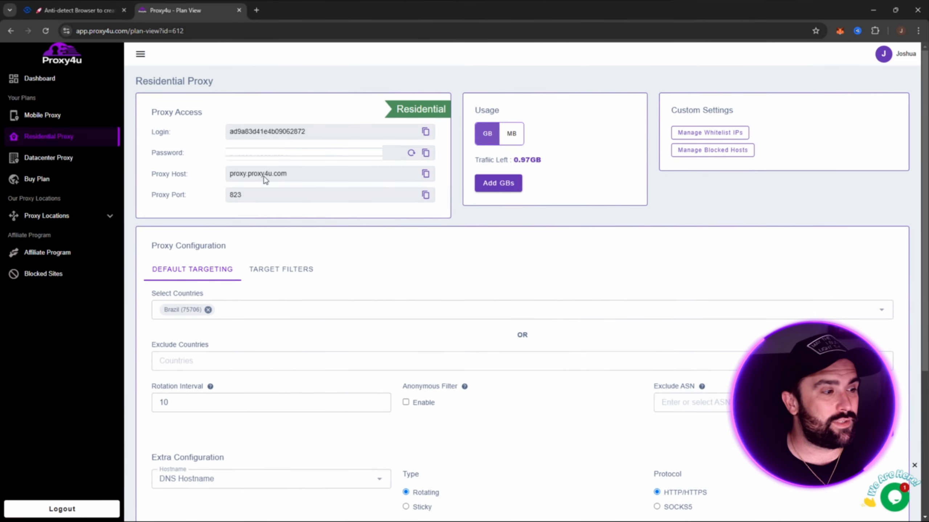
- Review the rotation interval and set the residential proxy's type to Sticky in the extra configuration
{"action": "scroll", "coordinate": [429, 235], "scroll_direction": "down", "scroll_amount": 4}
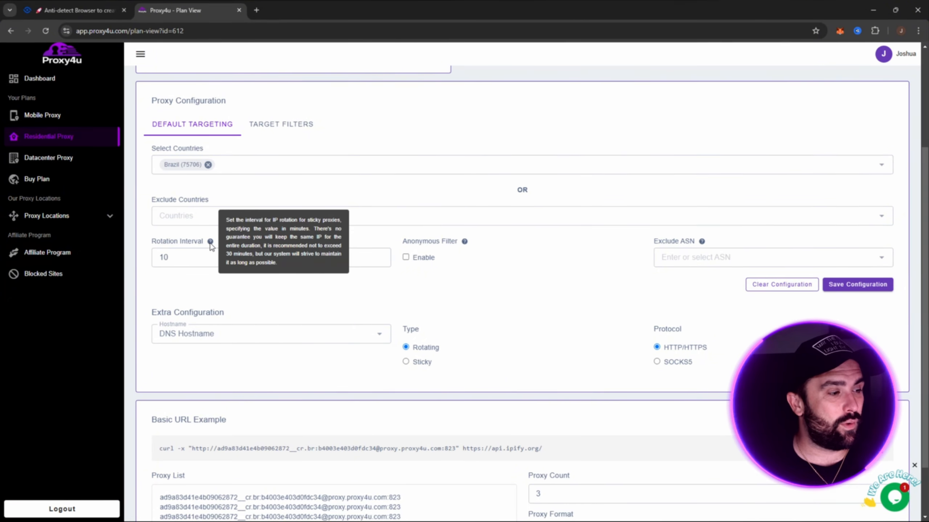
{"action": "left_click", "coordinate": [203, 259]}
{"action": "left_click", "coordinate": [207, 295]}
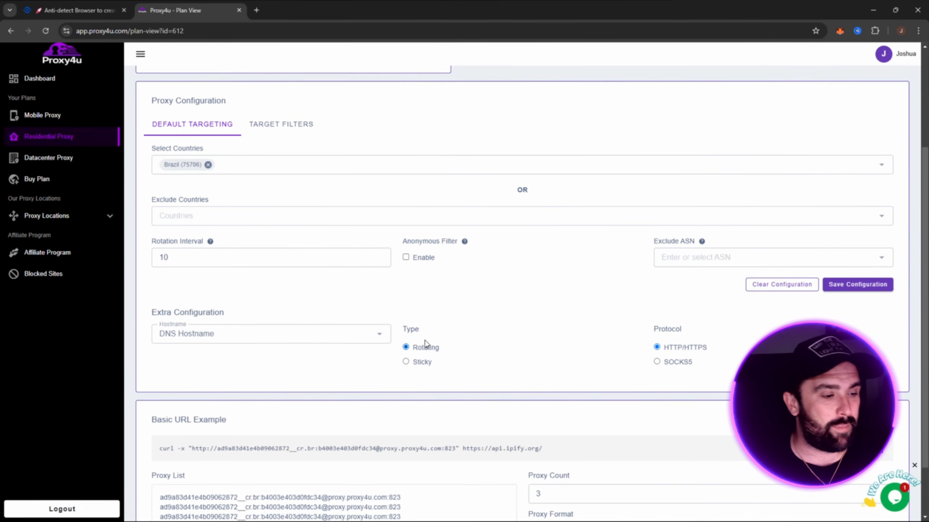
{"action": "left_click", "coordinate": [406, 362]}
{"action": "scroll", "coordinate": [476, 344], "scroll_direction": "down", "scroll_amount": 1}
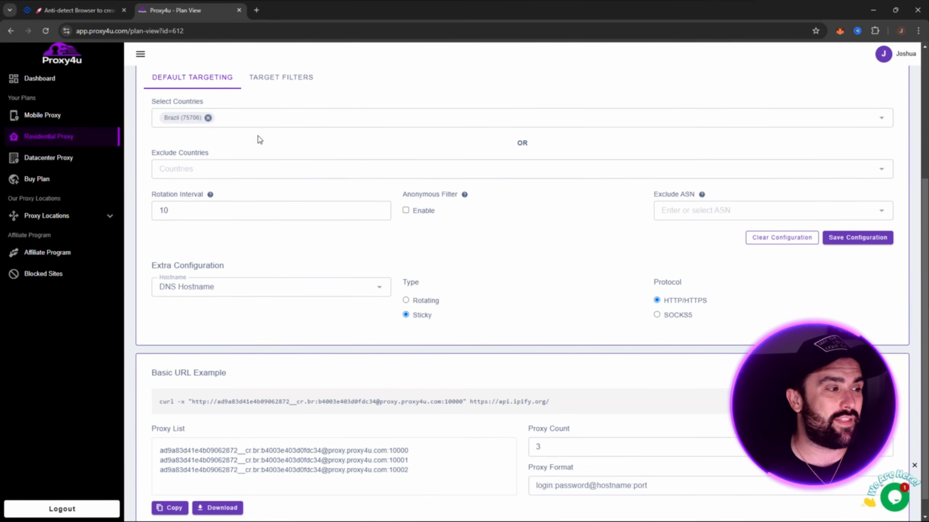
- Review the generated residential proxy list and identify the login, password, hostname and port parts of the first entry
{"action": "scroll", "coordinate": [489, 206], "scroll_direction": "up", "scroll_amount": 1}
{"action": "scroll", "coordinate": [489, 206], "scroll_direction": "down", "scroll_amount": 1}
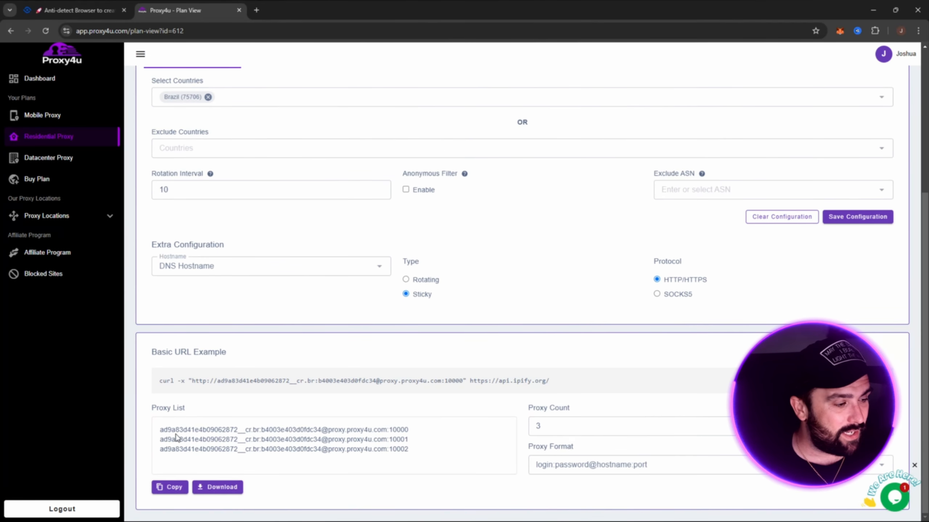
{"action": "left_click_drag", "start_coordinate": [161, 431], "coordinate": [459, 452]}
{"action": "left_click", "coordinate": [457, 459]}
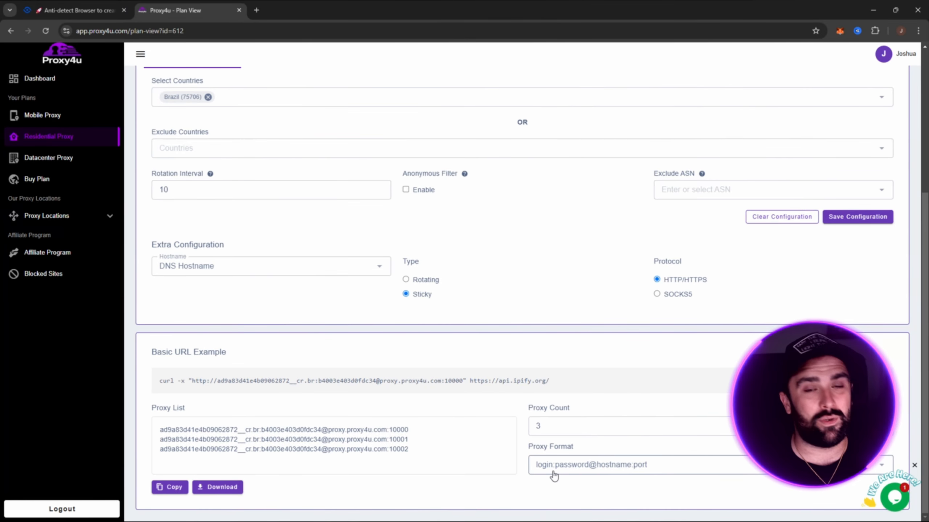
{"action": "left_click_drag", "start_coordinate": [161, 429], "coordinate": [411, 433]}
{"action": "left_click", "coordinate": [423, 441]}
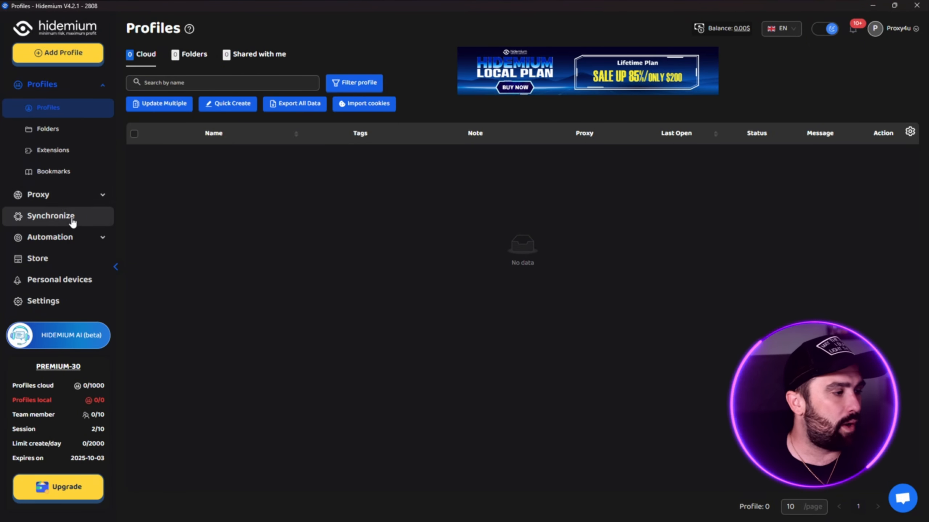
- In Hidemium, start adding a new proxy in the Proxy Manager with HTTP as its proxy type
{"action": "left_click", "coordinate": [58, 194]}
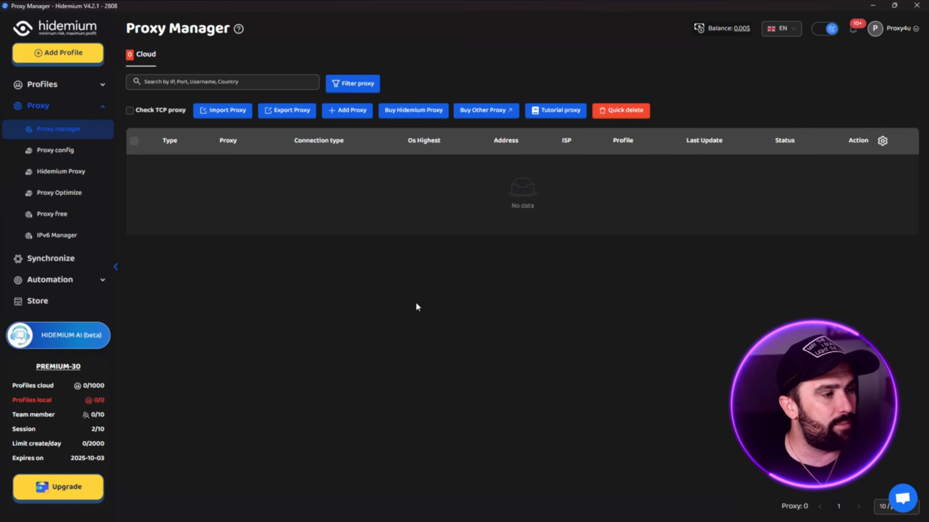
{"action": "left_click", "coordinate": [346, 110]}
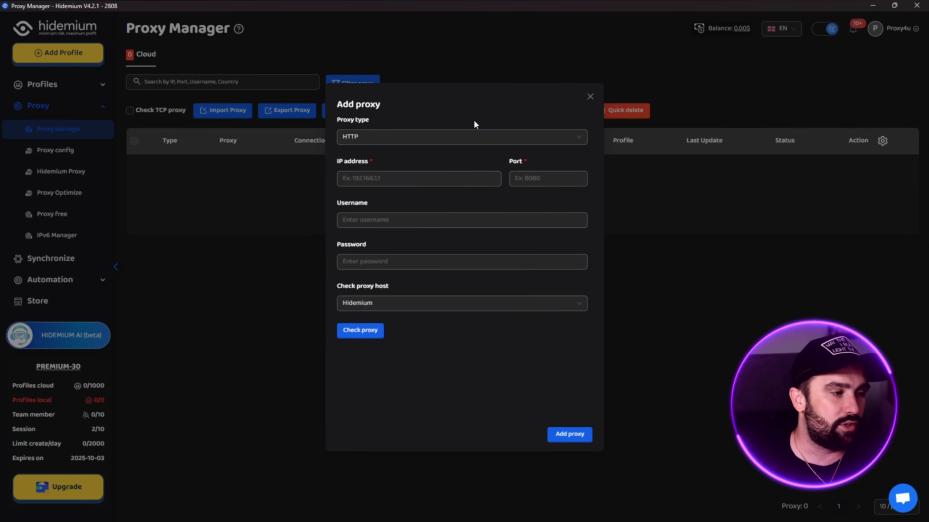
{"action": "left_click", "coordinate": [412, 137]}
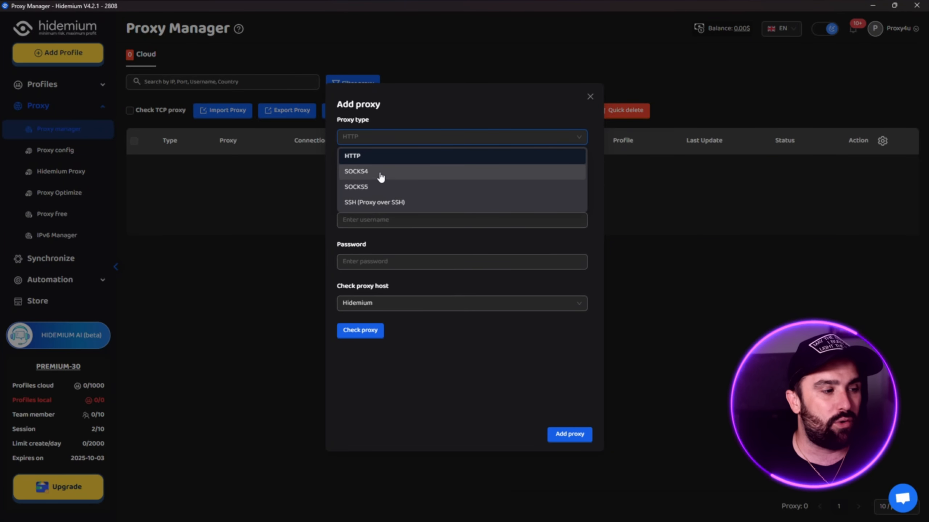
{"action": "left_click", "coordinate": [381, 157]}
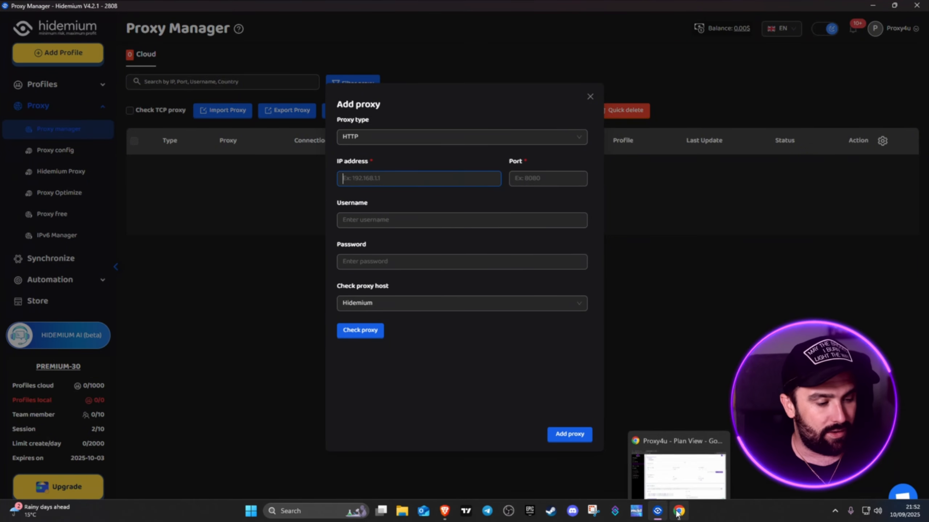
- Copy the hostname proxy.proxy4u.com from the first Proxy4u list entry into the new Hidemium proxy's IP address
{"action": "left_click", "coordinate": [677, 513]}
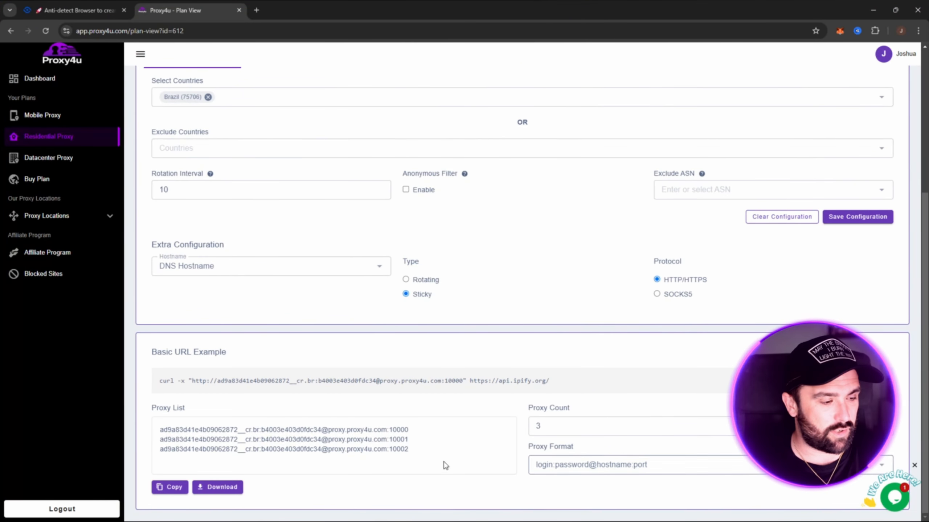
{"action": "left_click_drag", "start_coordinate": [329, 431], "coordinate": [383, 430]}
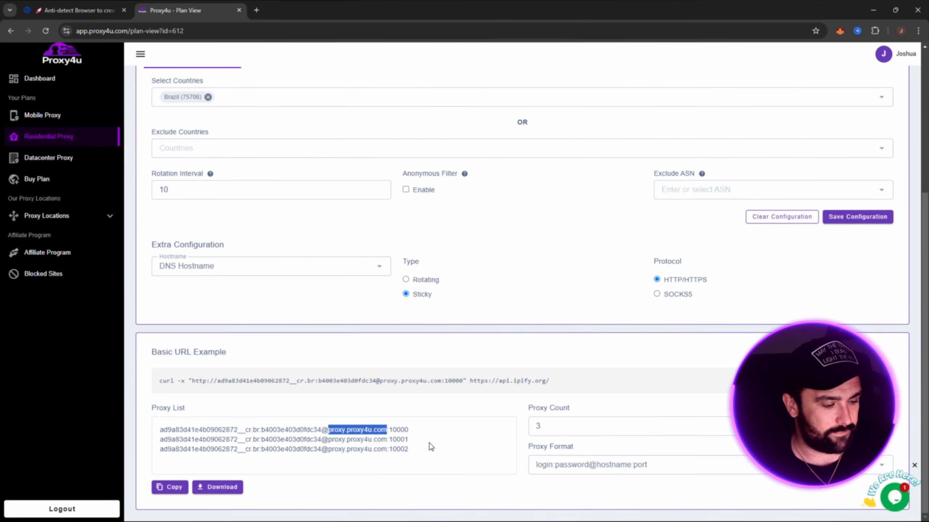
{"action": "left_click", "coordinate": [637, 512]}
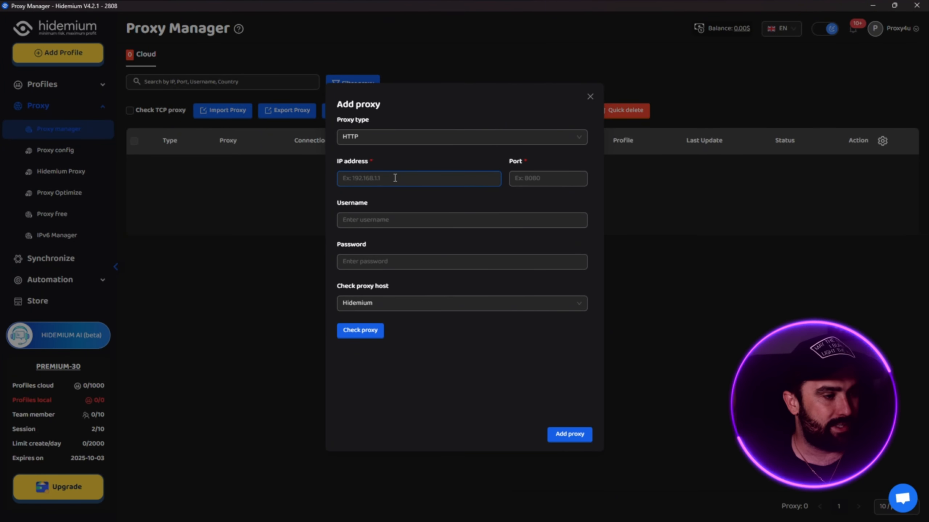
{"action": "type", "text": "proxy.proxy4u.com"}
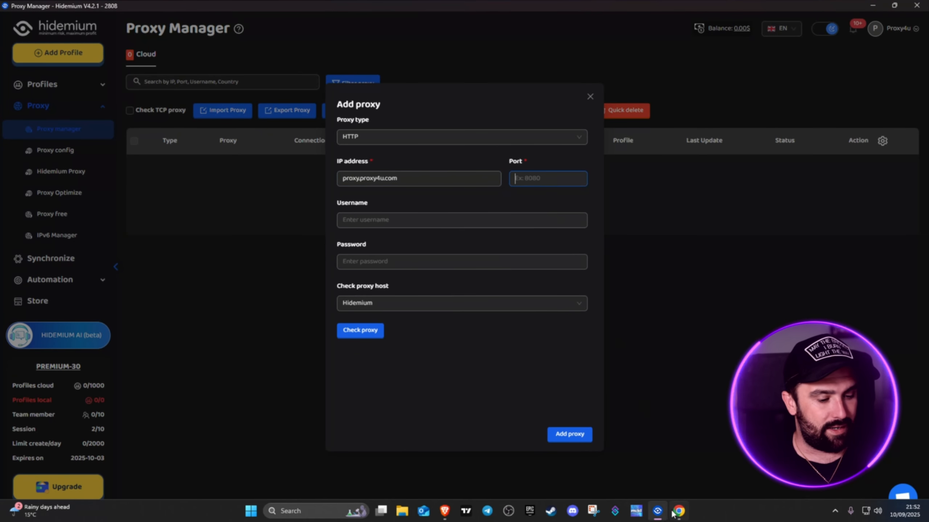
- Copy port 10000 from the first Proxy4u list entry into the new Hidemium proxy's port
{"action": "left_click", "coordinate": [678, 516]}
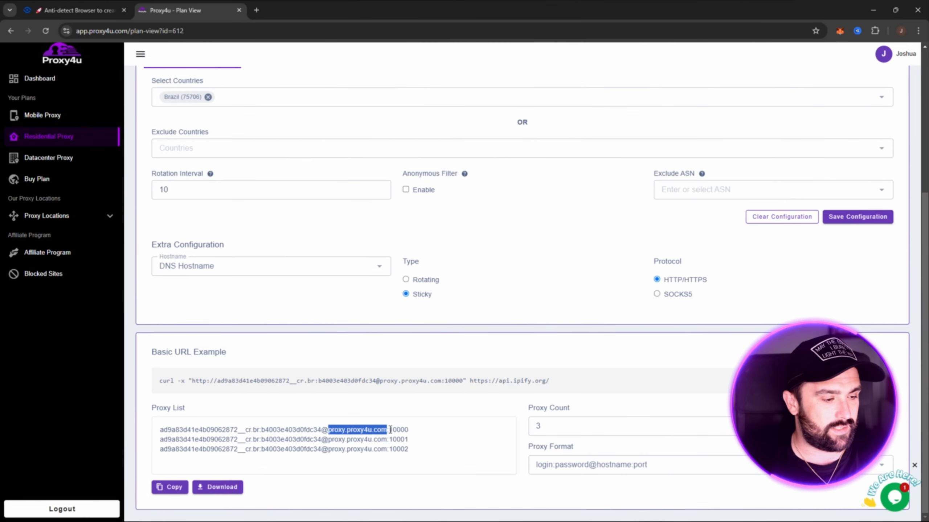
{"action": "left_click_drag", "start_coordinate": [389, 430], "coordinate": [412, 436]}
{"action": "key", "text": "ctrl+c"}
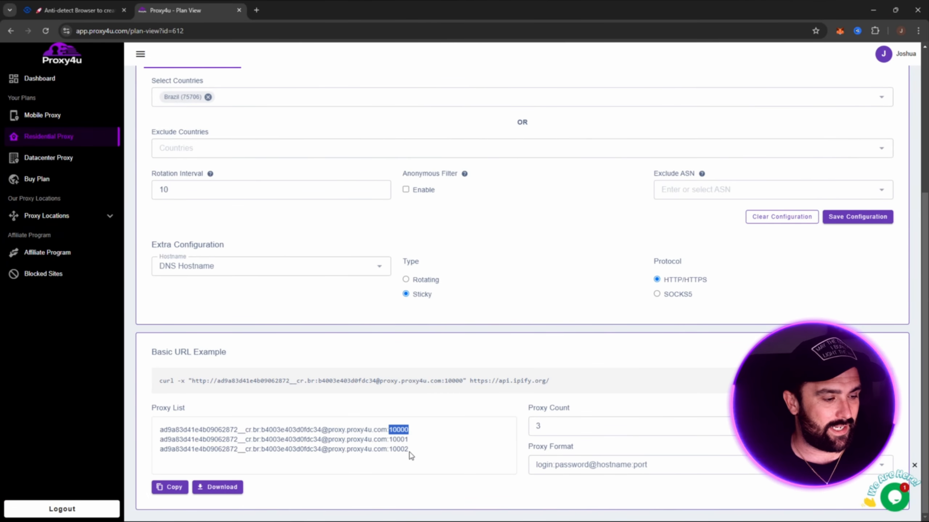
{"action": "mouse_move", "coordinate": [490, 521]}
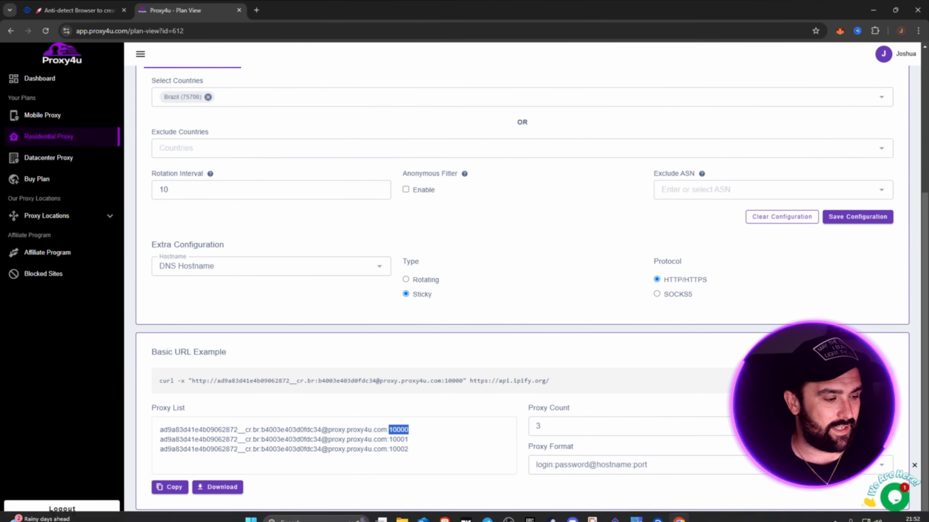
{"action": "left_click", "coordinate": [657, 512]}
{"action": "left_click", "coordinate": [543, 184]}
{"action": "key", "text": "ctrl+v"}
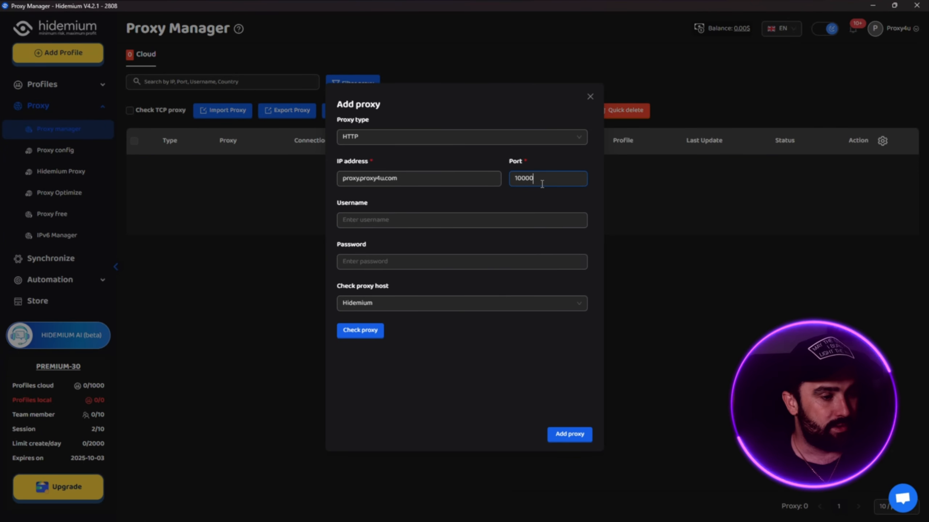
- Copy the login part of the first Proxy4u list entry into the new Hidemium proxy's username
{"action": "left_click", "coordinate": [658, 511]}
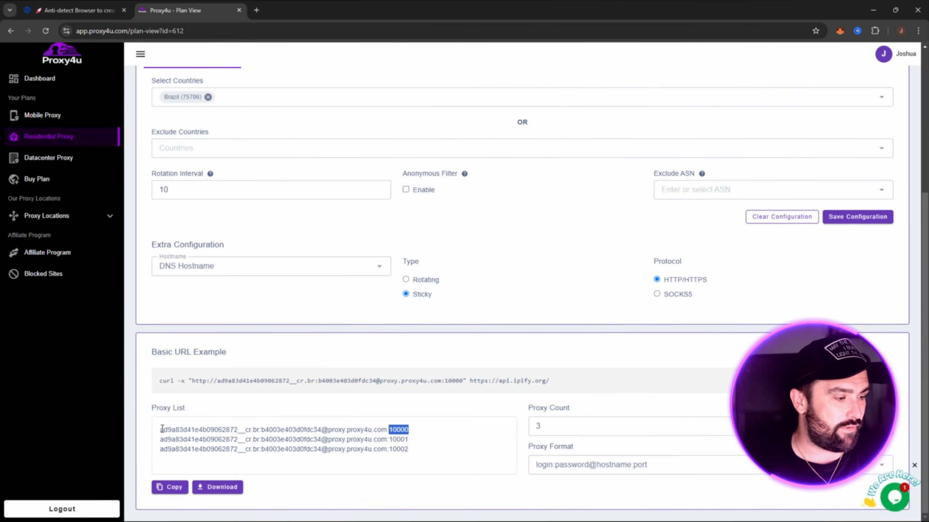
{"action": "left_click_drag", "start_coordinate": [161, 429], "coordinate": [261, 436]}
{"action": "key", "text": "ctrl+c"}
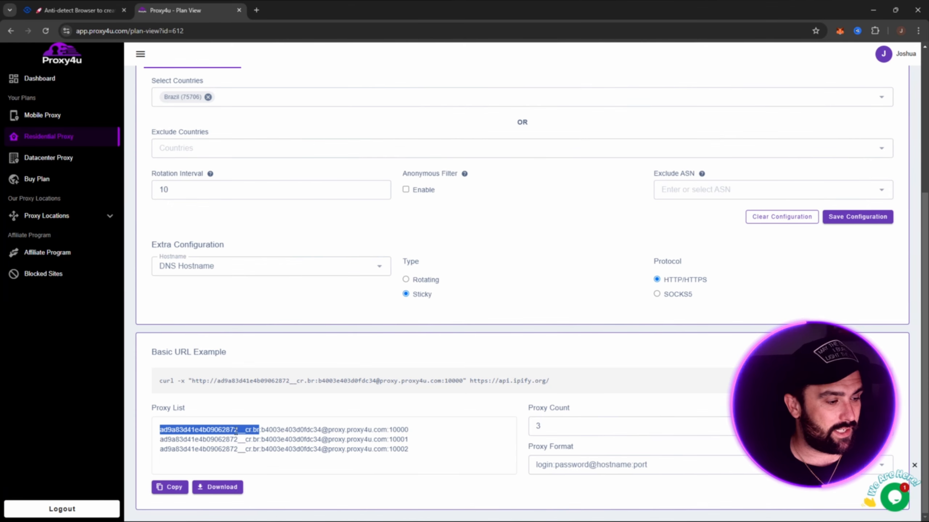
{"action": "left_click", "coordinate": [658, 516]}
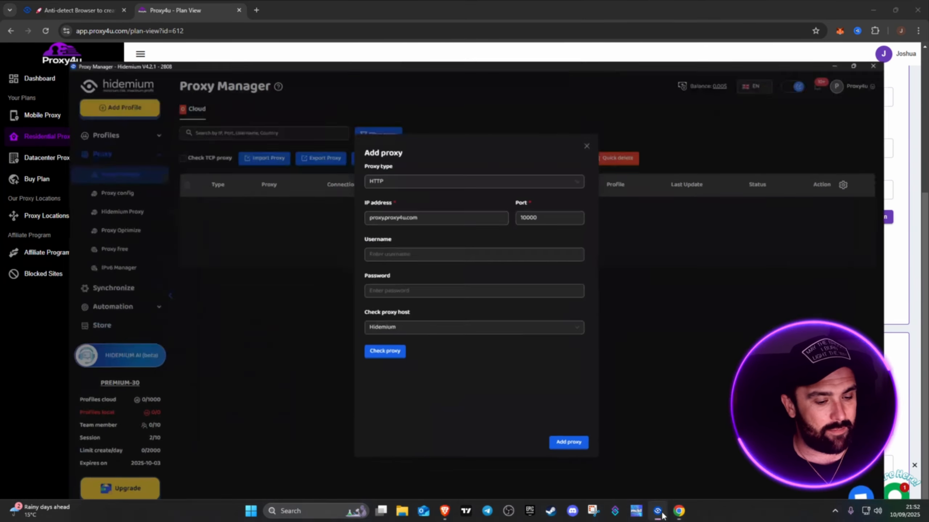
{"action": "left_click", "coordinate": [405, 224]}
{"action": "key", "text": "ctrl+v"}
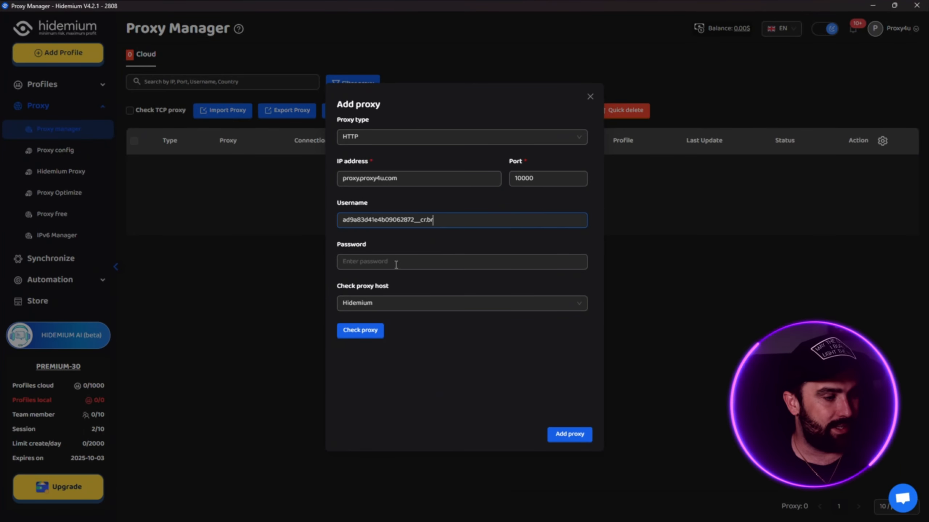
- Copy the password part of the first Proxy4u list entry into the new Hidemium proxy's password
{"action": "left_click", "coordinate": [388, 265]}
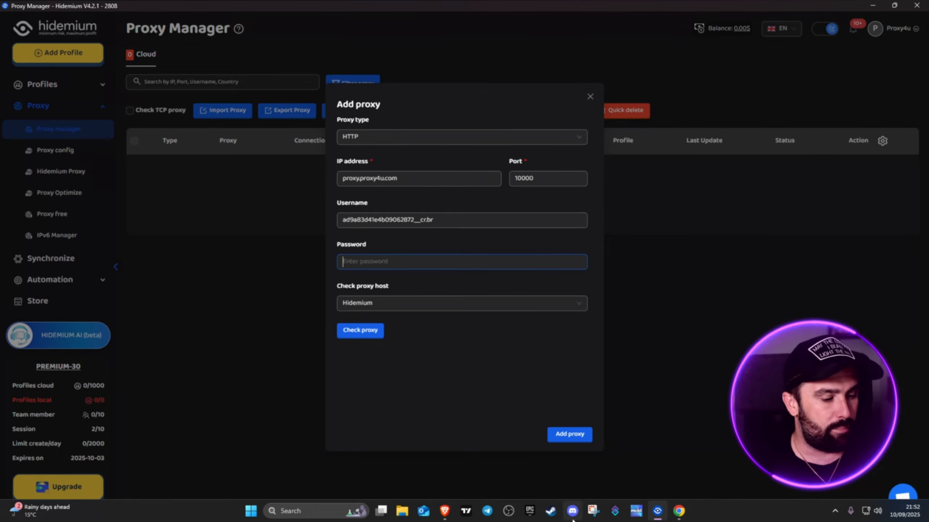
{"action": "left_click", "coordinate": [679, 519]}
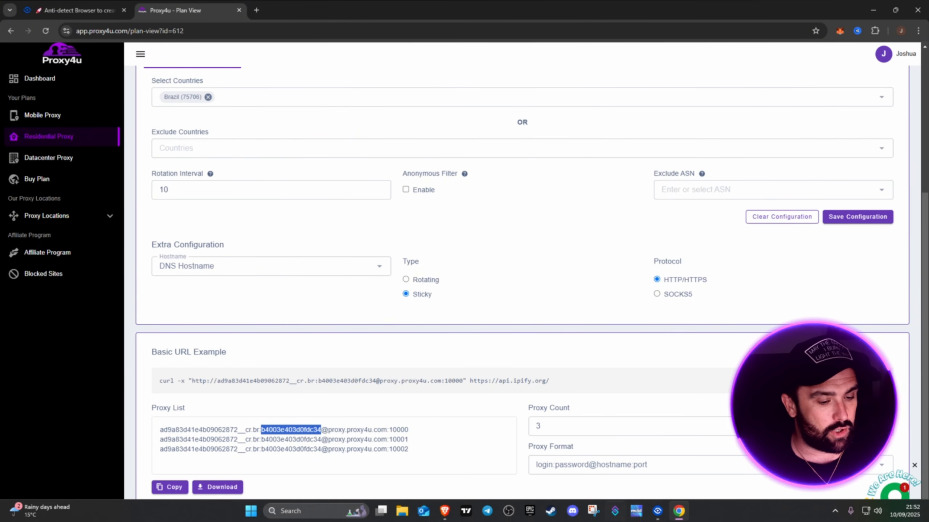
{"action": "left_click", "coordinate": [658, 511]}
{"action": "key", "text": "ctrl+v"}
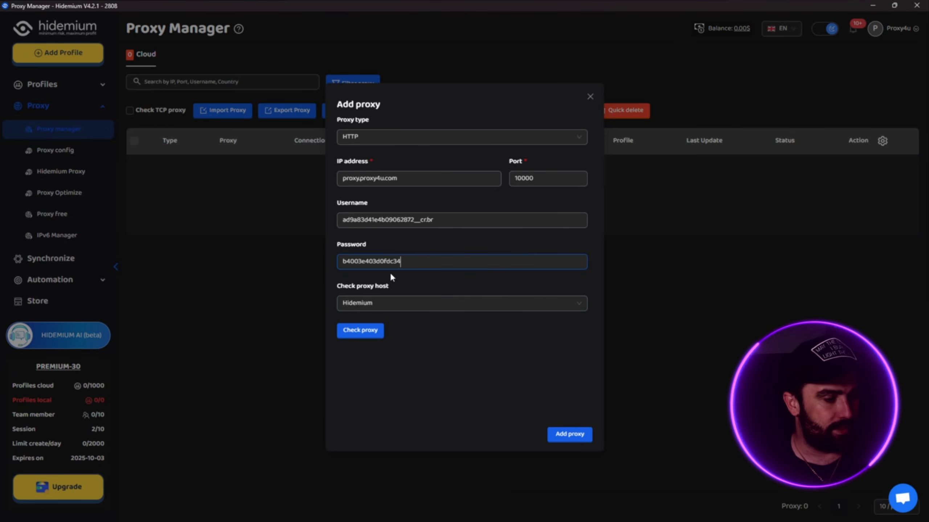
- Check the proxy with the Hidemium host, review its location and timezone details, and add it to the Proxy Manager
{"action": "left_click", "coordinate": [368, 335]}
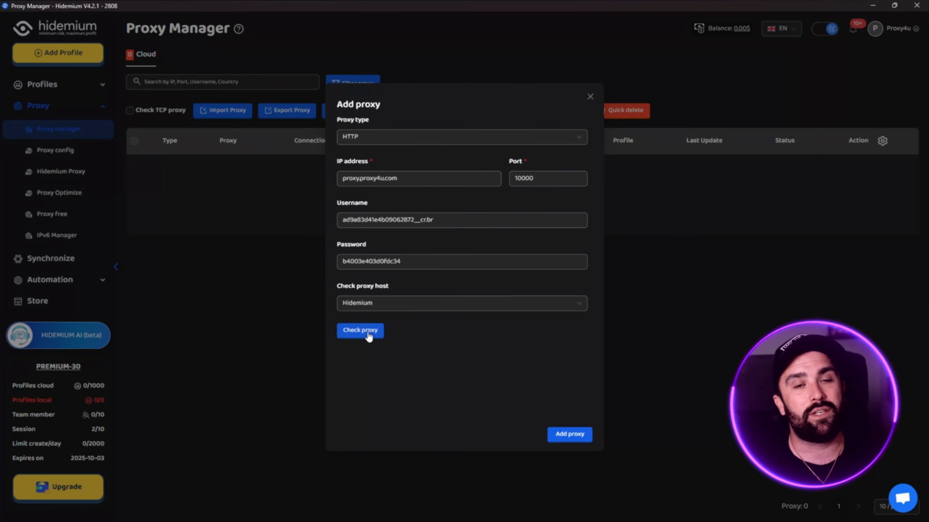
{"action": "left_click", "coordinate": [369, 335]}
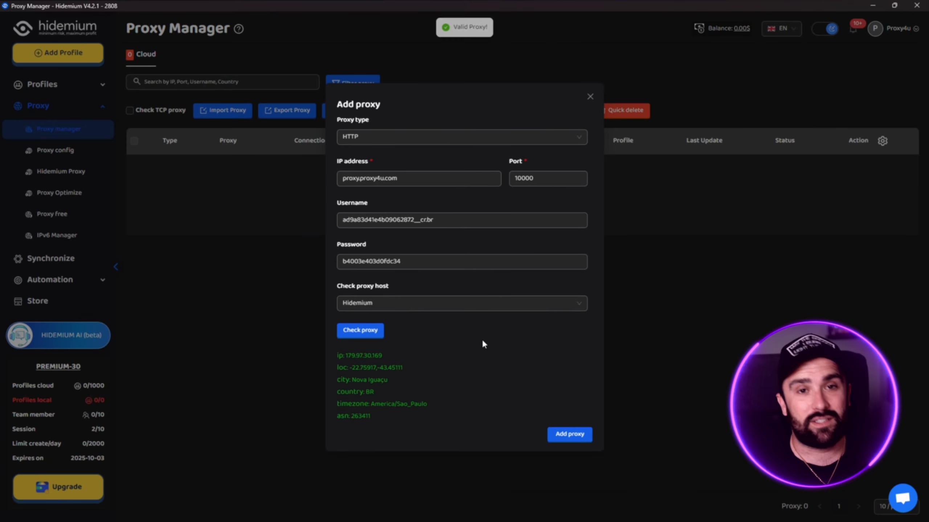
{"action": "scroll", "coordinate": [403, 355], "scroll_direction": "down", "scroll_amount": 1}
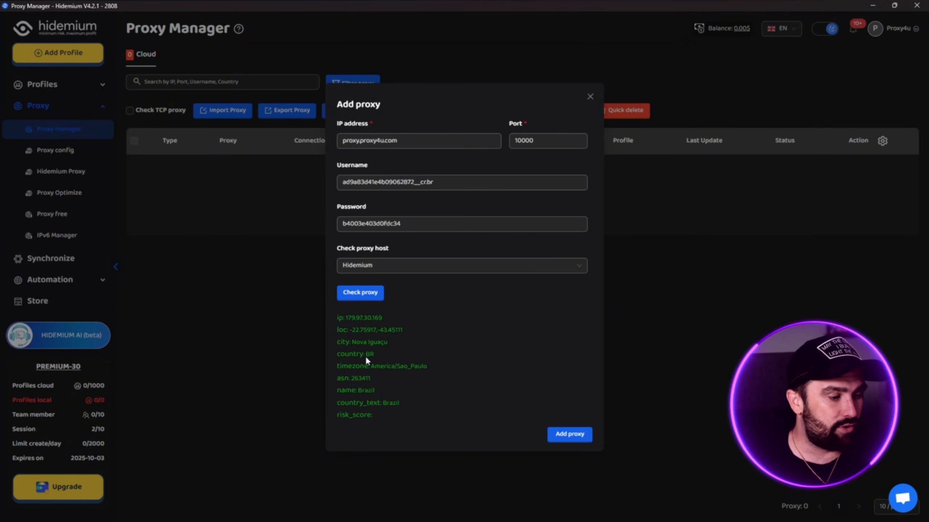
{"action": "left_click_drag", "start_coordinate": [370, 366], "coordinate": [389, 367]}
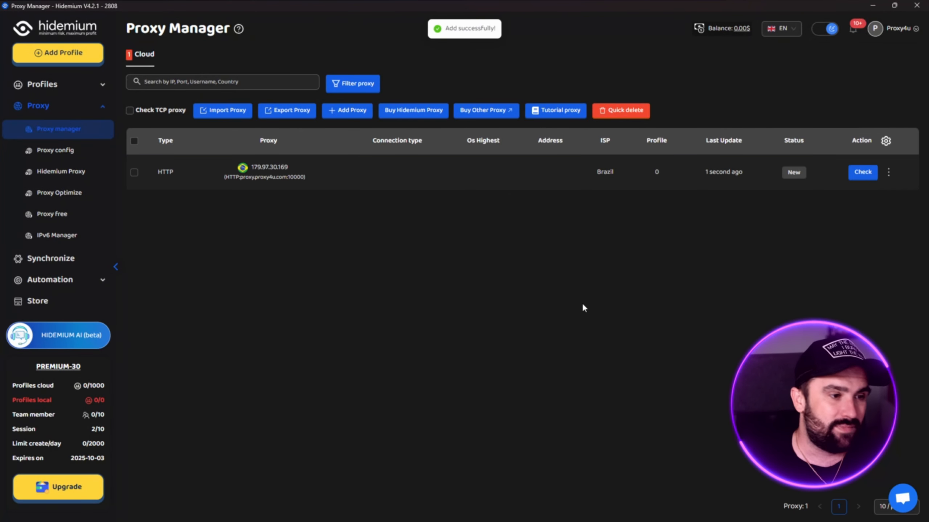
- Check the status of the added Brazilian proxy and open the profiles overview
{"action": "left_click", "coordinate": [863, 173]}
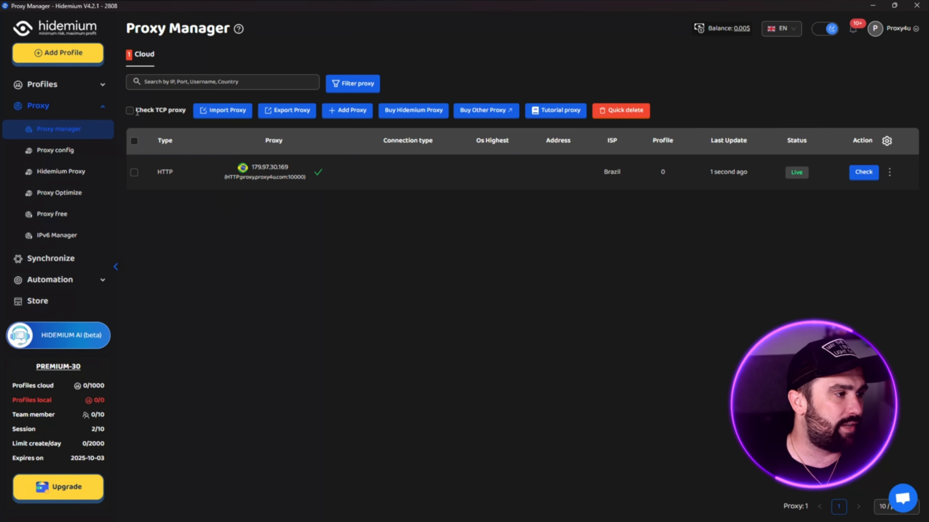
{"action": "left_click", "coordinate": [68, 87]}
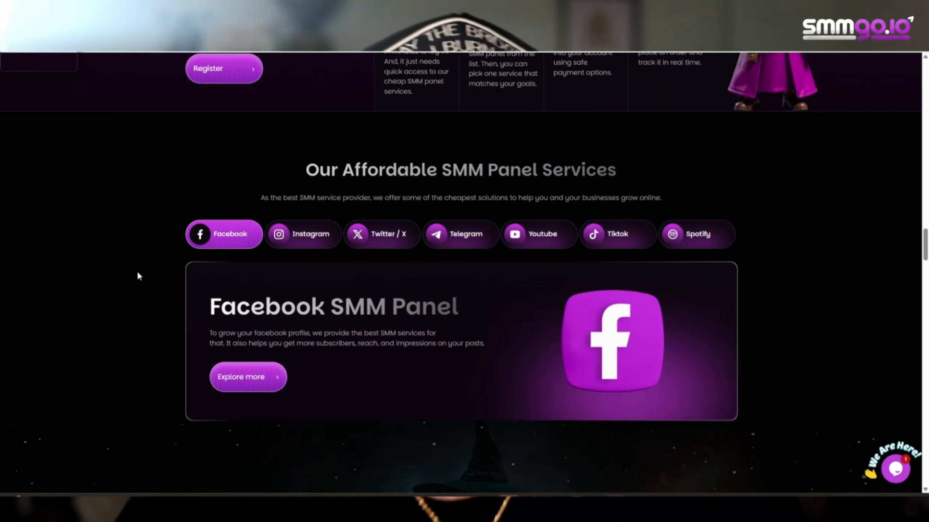
- View the smmgo.io SMM panel services for Instagram, Twitter / X, Telegram, Youtube, Tiktok and Spotify
{"action": "left_click", "coordinate": [304, 234]}
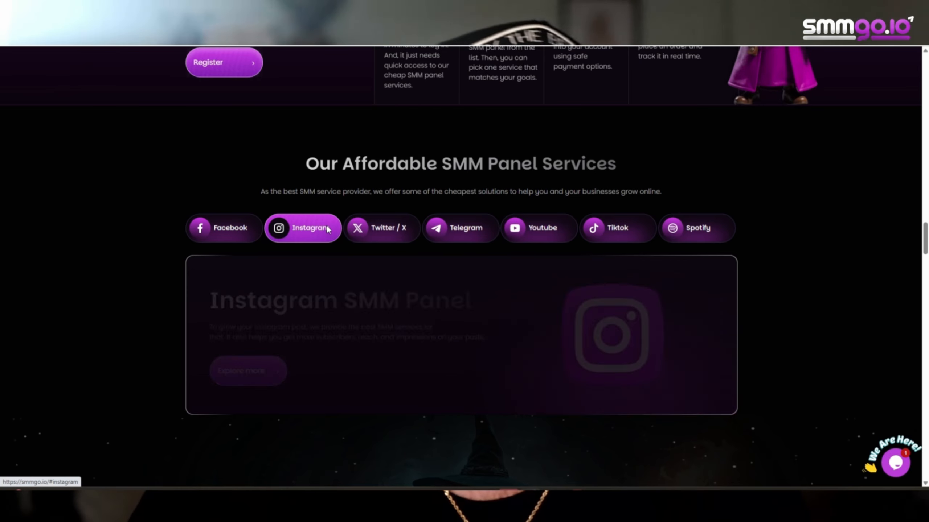
{"action": "left_click", "coordinate": [382, 234]}
{"action": "left_click", "coordinate": [469, 232]}
{"action": "left_click", "coordinate": [548, 231]}
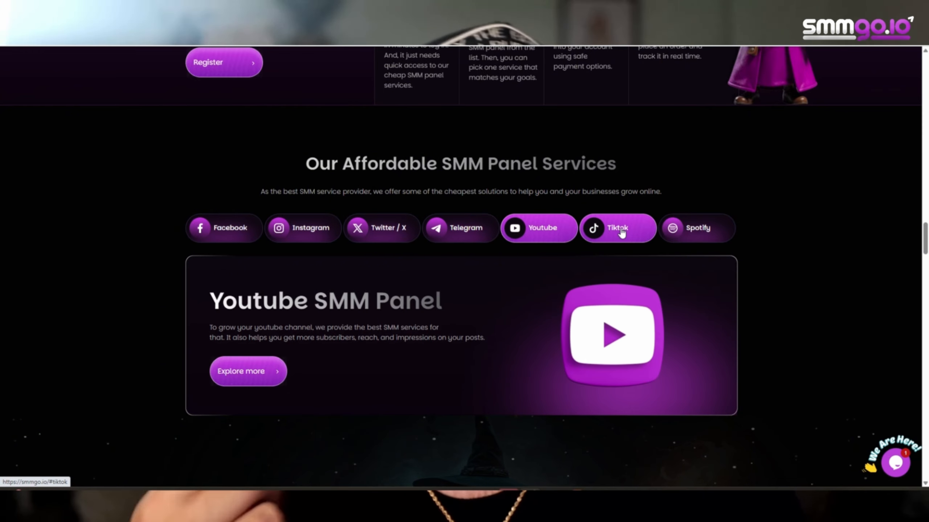
{"action": "left_click", "coordinate": [623, 232]}
{"action": "left_click", "coordinate": [705, 233]}
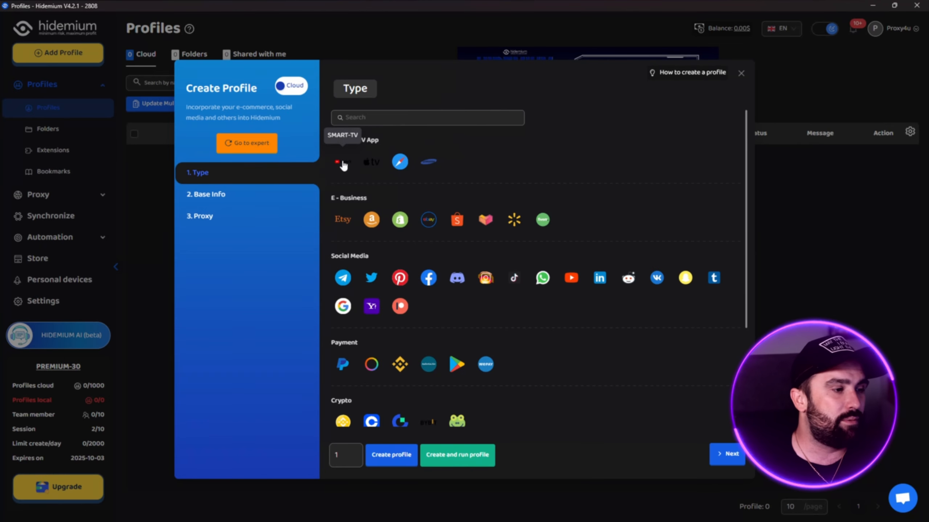
- Create one cloud profile of the Google social media type in Hidemium and return to the Proxy Manager
{"action": "scroll", "coordinate": [538, 218], "scroll_direction": "down", "scroll_amount": 2}
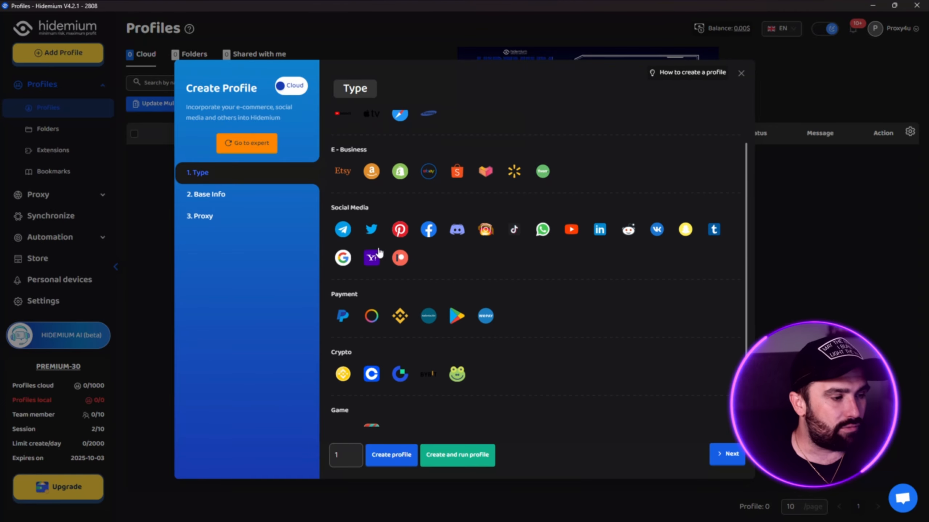
{"action": "left_click", "coordinate": [342, 258]}
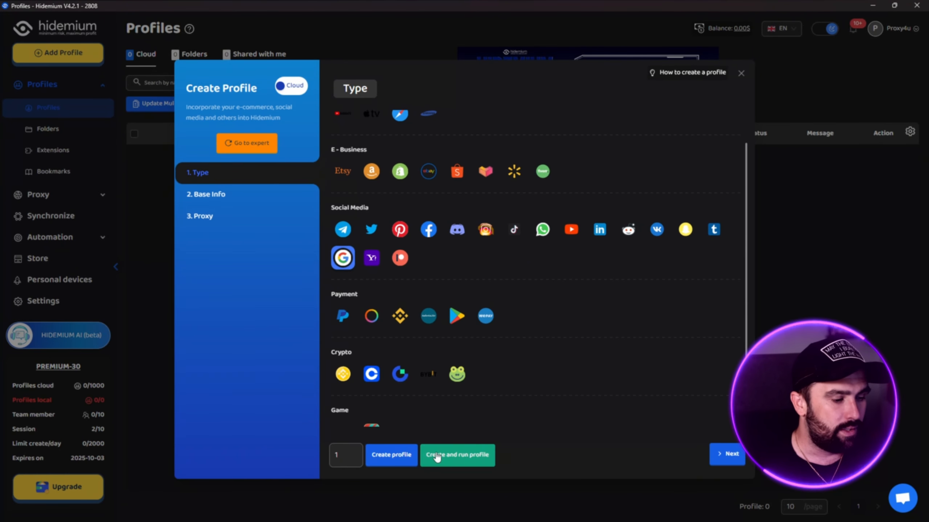
{"action": "left_click", "coordinate": [392, 456]}
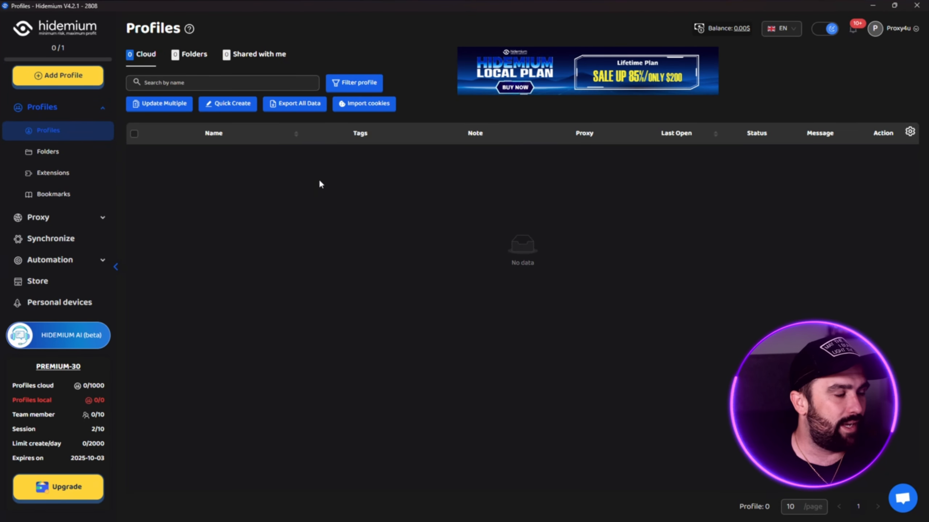
{"action": "left_click", "coordinate": [67, 196]}
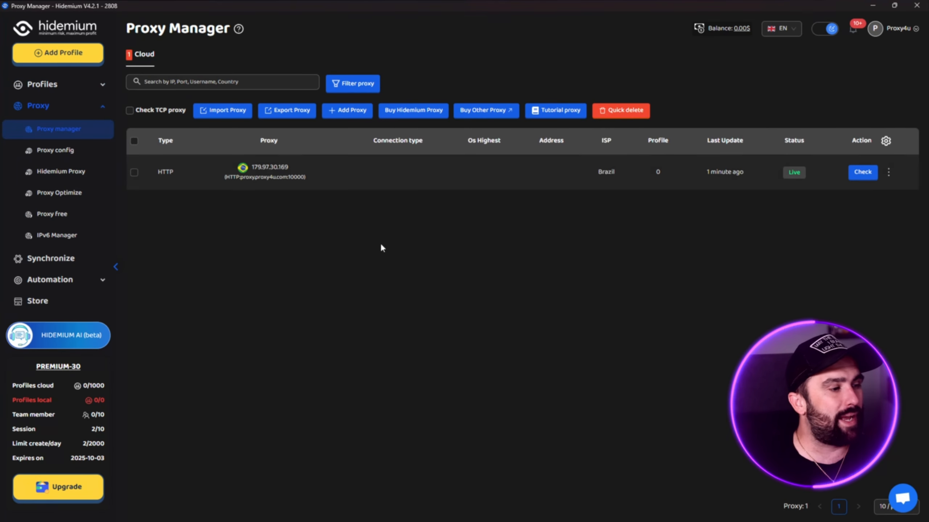
- Quick-create a profile from the Brazilian proxy with the Create by Proxy option, and start that profile's browser
{"action": "left_click", "coordinate": [888, 172]}
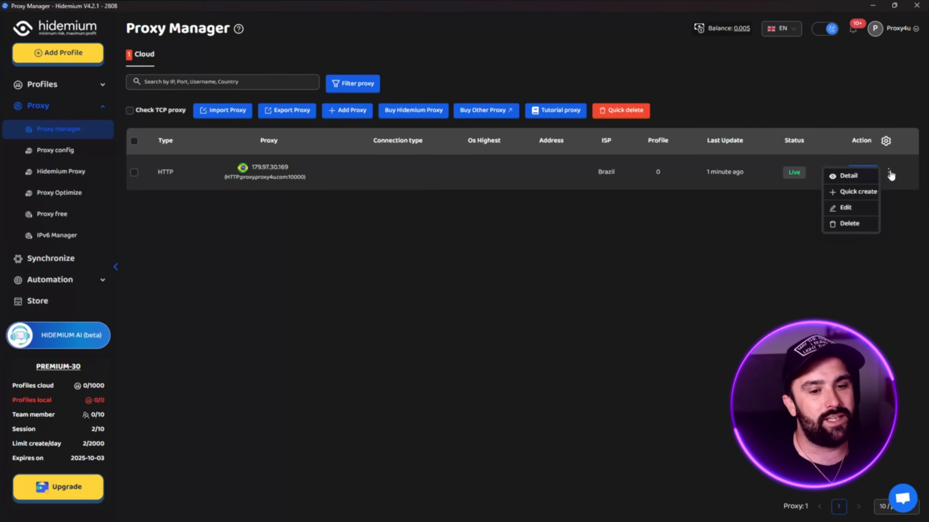
{"action": "left_click", "coordinate": [858, 192]}
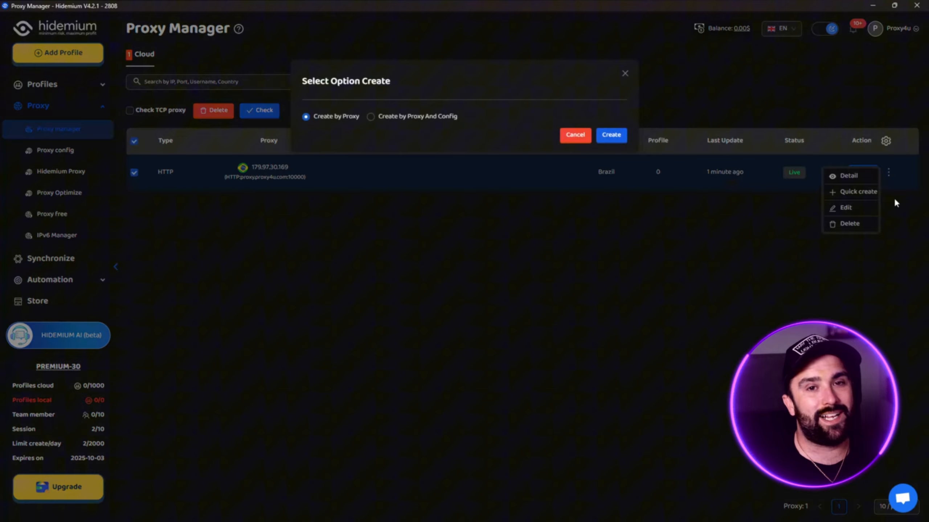
{"action": "left_click", "coordinate": [611, 135]}
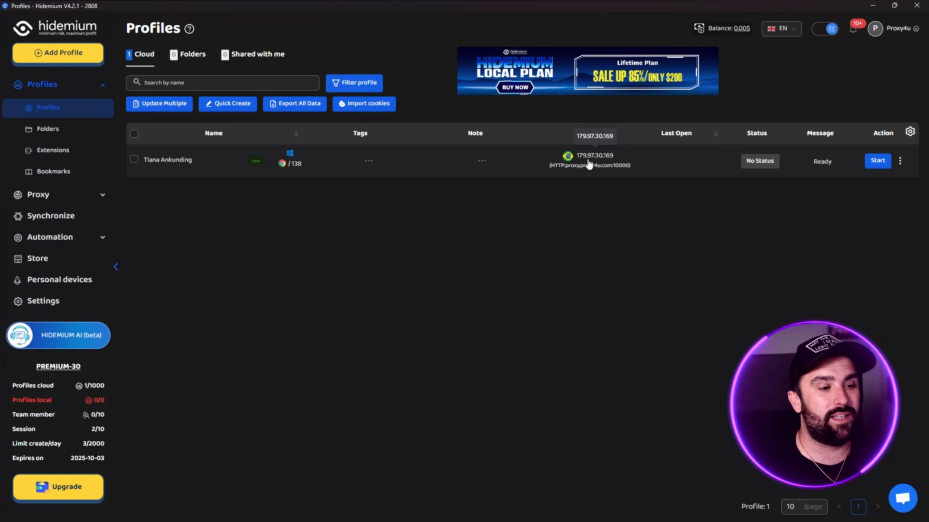
{"action": "left_click", "coordinate": [884, 165]}
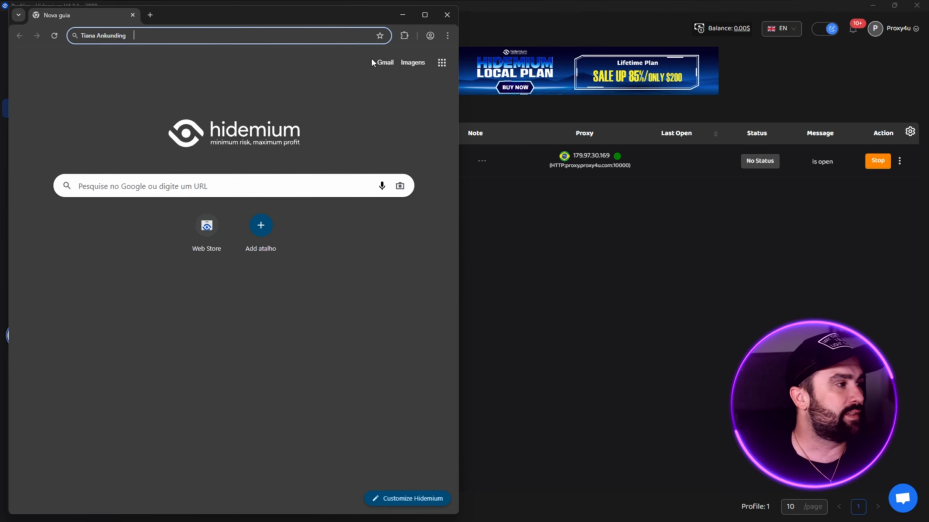
{"action": "left_click_drag", "start_coordinate": [320, 7], "coordinate": [534, 7]}
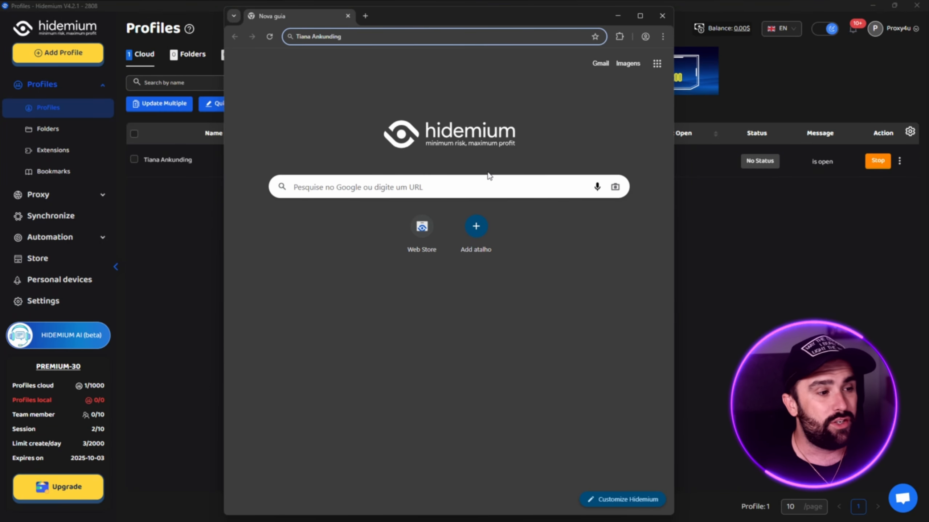
- Search Google for "what is my ip" in the profile's browser and maximize its window
{"action": "left_click", "coordinate": [430, 186]}
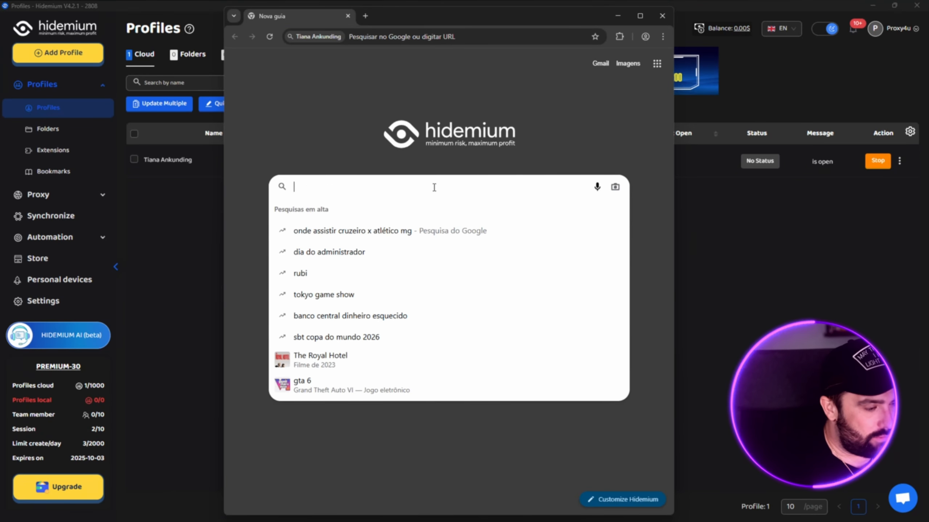
{"action": "type", "text": "qhat"}
{"action": "key", "text": "BackSpace"}
{"action": "key", "text": "BackSpace"}
{"action": "key", "text": "BackSpace"}
{"action": "key", "text": "BackSpace"}
{"action": "type", "text": "wha"}
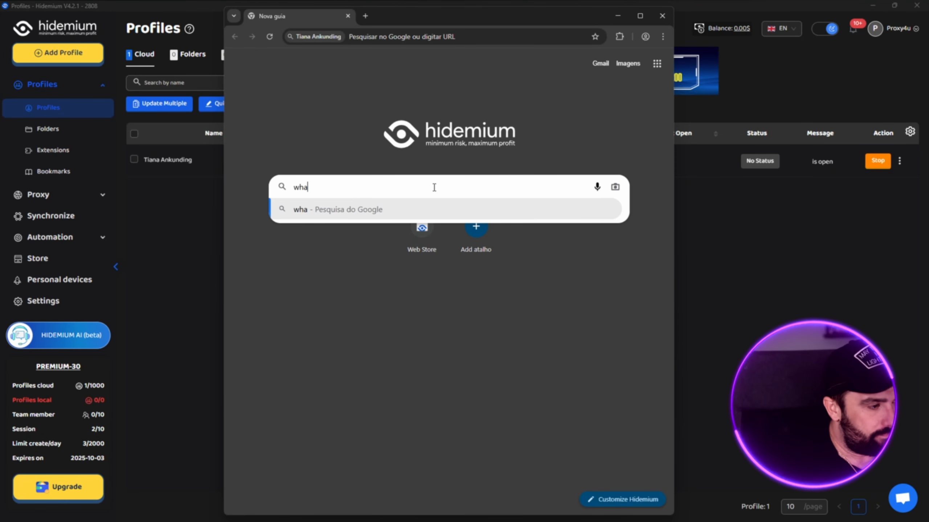
{"action": "type", "text": "t is my ip"}
{"action": "key", "text": "Return"}
{"action": "key", "text": "super+Up"}
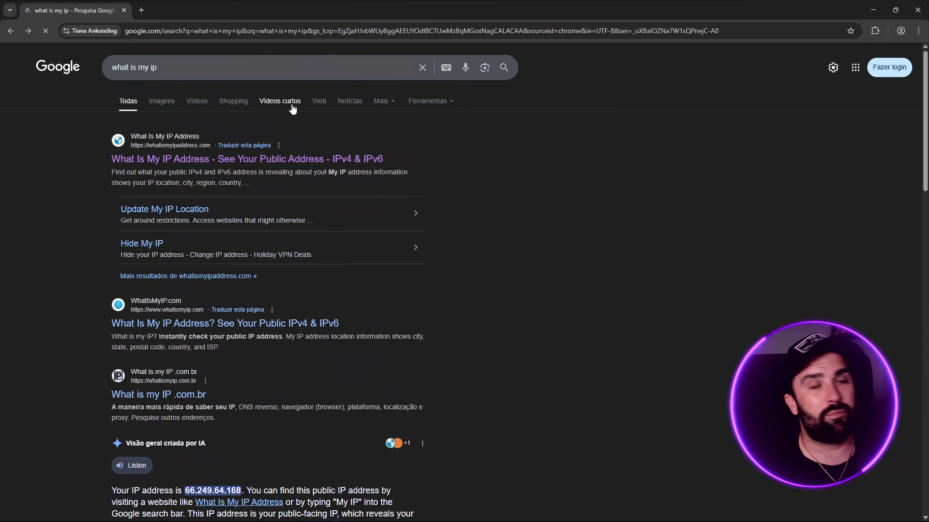
- Check the profile's public IP address on the MyIP.com page from the search results, and close the profile's browser
{"action": "scroll", "coordinate": [525, 127], "scroll_direction": "down", "scroll_amount": 6}
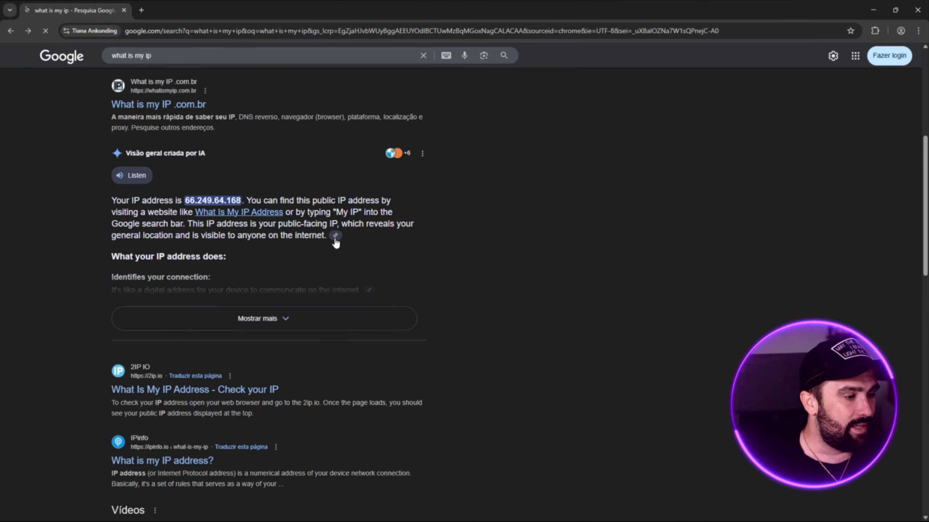
{"action": "left_click", "coordinate": [263, 318]}
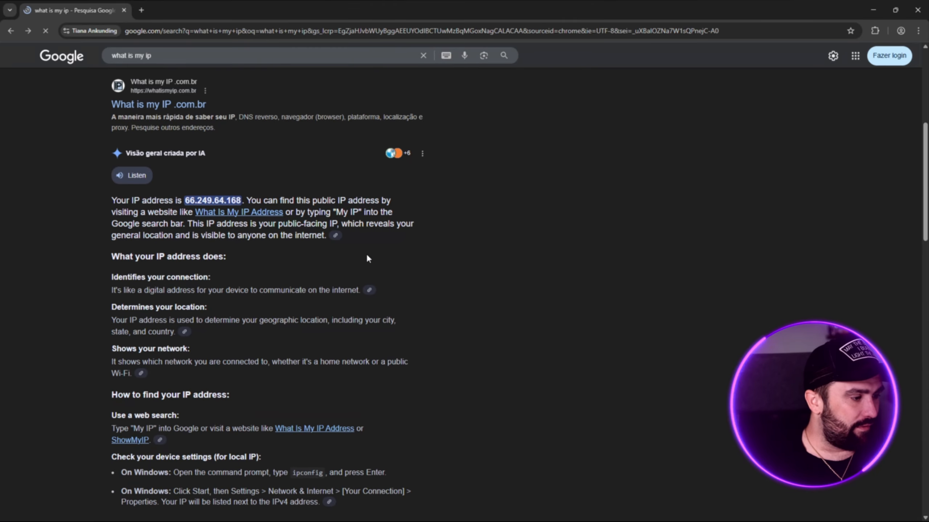
{"action": "scroll", "coordinate": [367, 256], "scroll_direction": "down", "scroll_amount": 4}
{"action": "scroll", "coordinate": [378, 259], "scroll_direction": "down", "scroll_amount": 15}
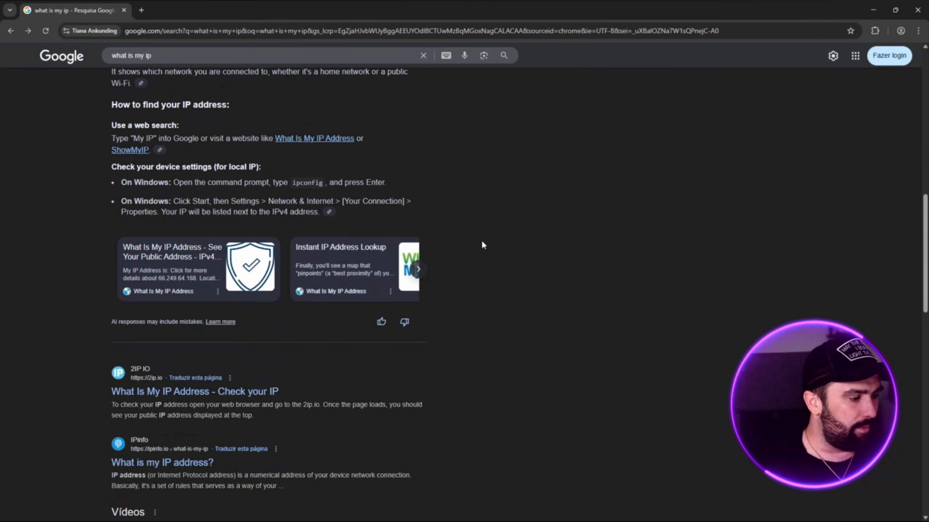
{"action": "scroll", "coordinate": [621, 203], "scroll_direction": "down", "scroll_amount": 3}
{"action": "scroll", "coordinate": [284, 247], "scroll_direction": "up", "scroll_amount": 1}
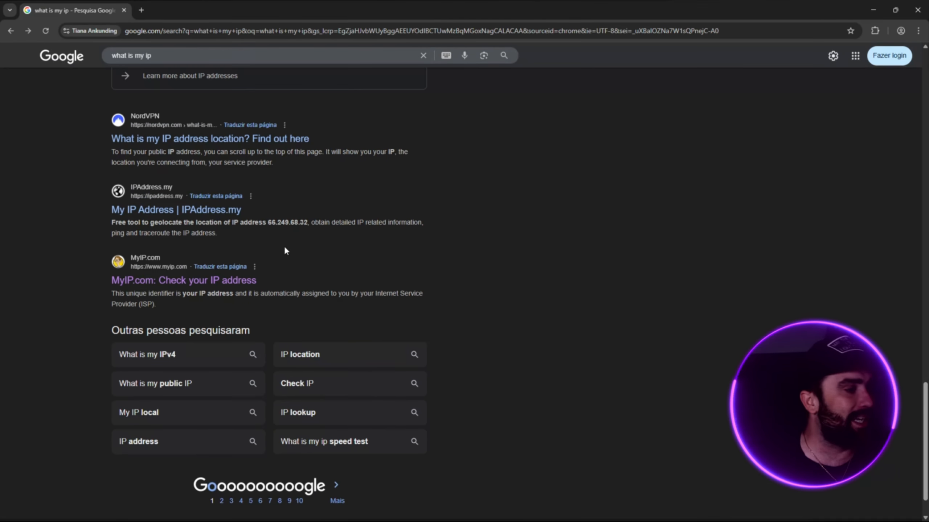
{"action": "left_click", "coordinate": [172, 280]}
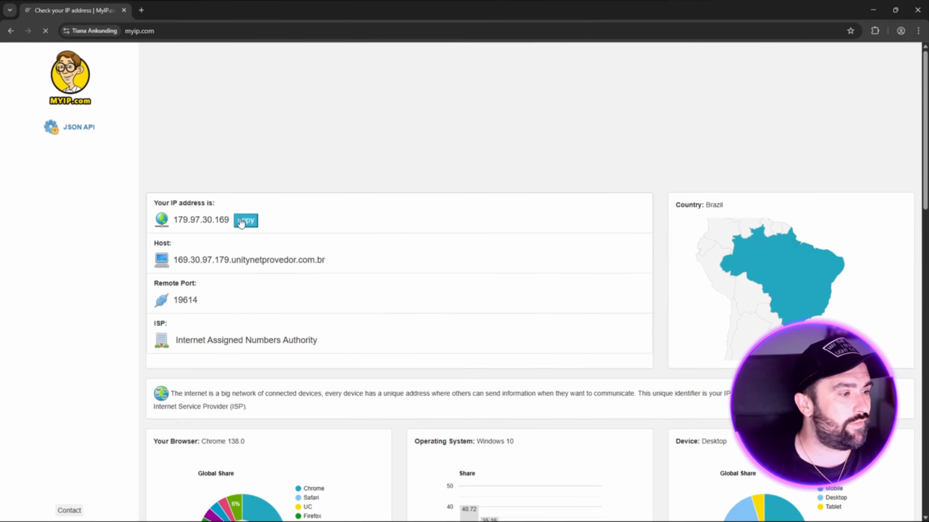
{"action": "left_click_drag", "start_coordinate": [176, 221], "coordinate": [234, 221]}
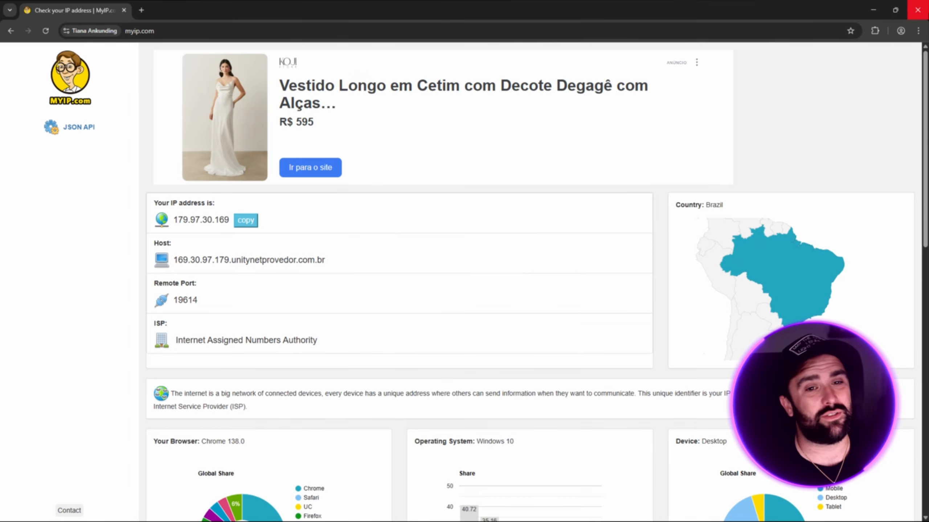
{"action": "left_click", "coordinate": [919, 12]}
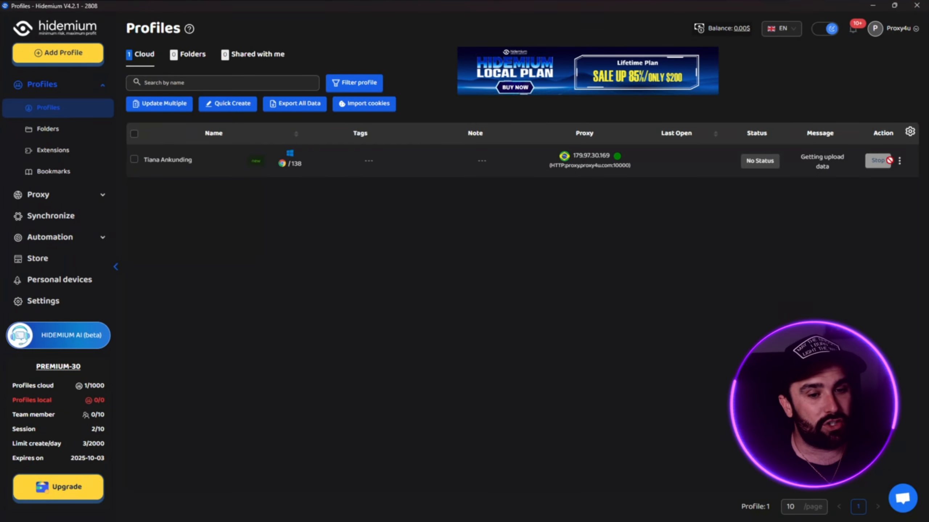